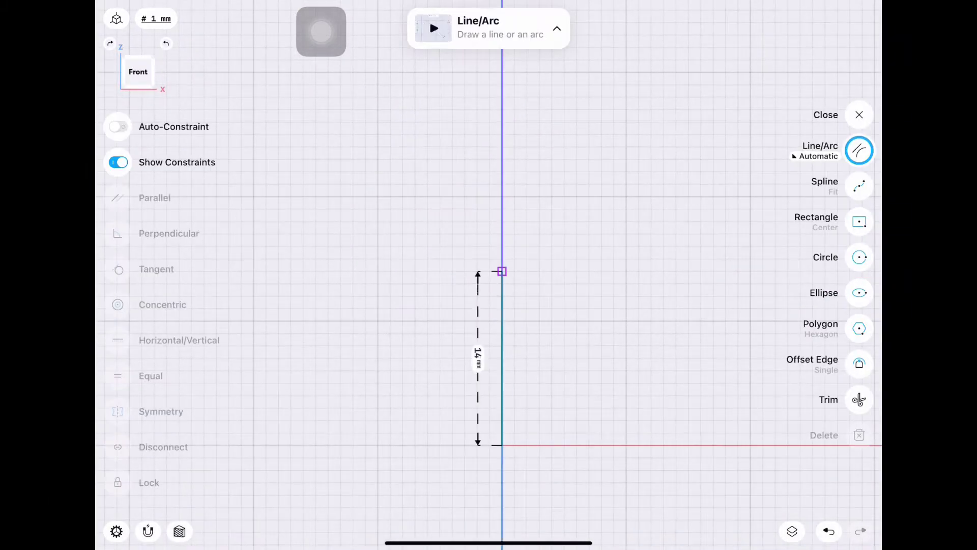
# - Set the vertical path line's length to 55 mm
pyautogui.moveTo(478, 290); pyautogui.dragTo(377, 290)
pyautogui.click(377, 290)
pyautogui.write('55')
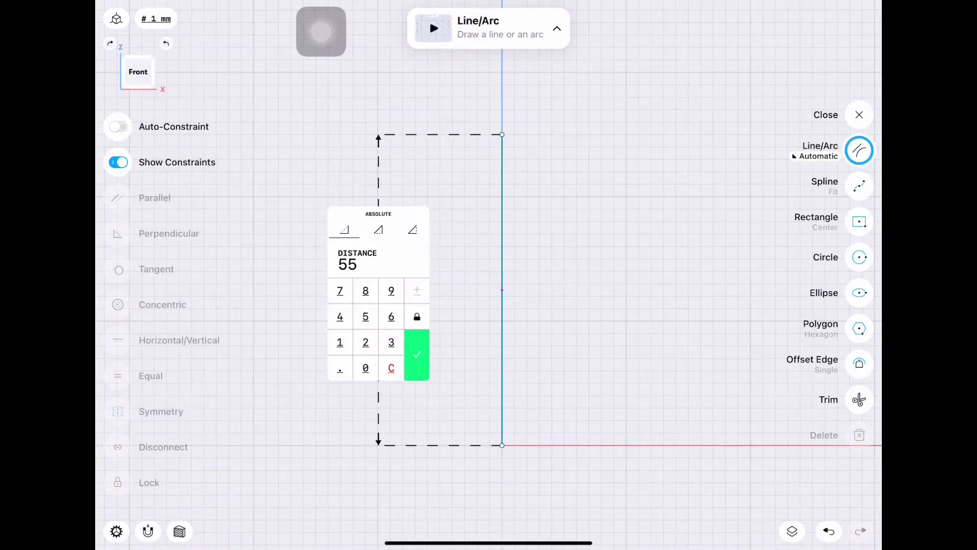
pyautogui.click(417, 353)
# - Draw an 11.5 mm horizontal line across the top of the vertical leg
pyautogui.scroll(-2, 488, 306)
pyautogui.scroll(-2, 489, 305)
pyautogui.scroll(-2, 489, 305)
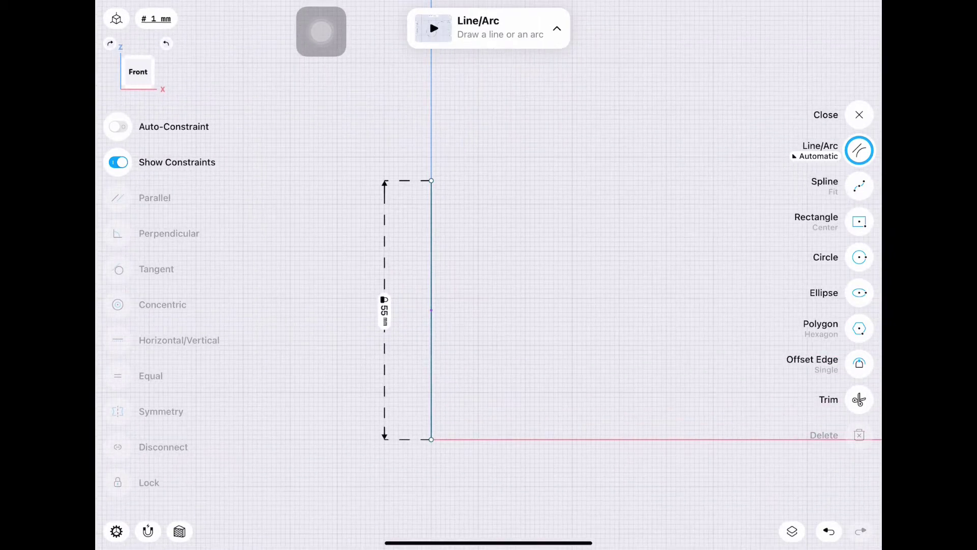
pyautogui.write('11.5')
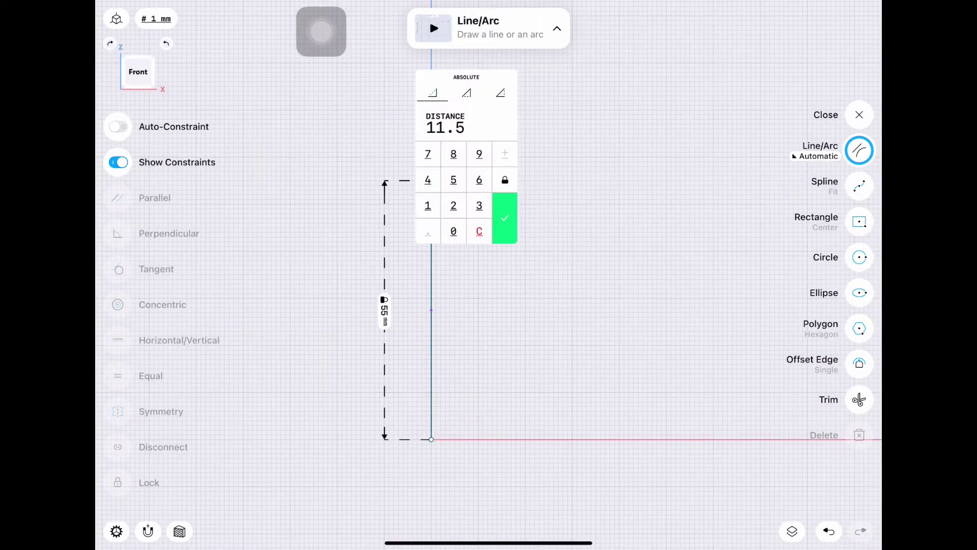
pyautogui.click(504, 218)
pyautogui.click(859, 257)
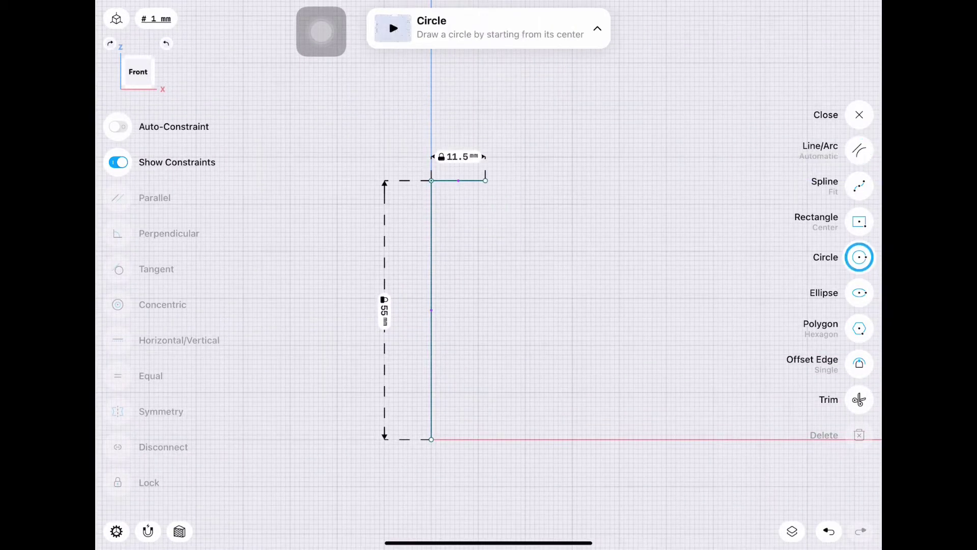
# - Draw an 11.5 mm-radius guide circle centred at the top line's end
pyautogui.moveTo(485, 180); pyautogui.dragTo(431, 180)
pyautogui.click(448, 107)
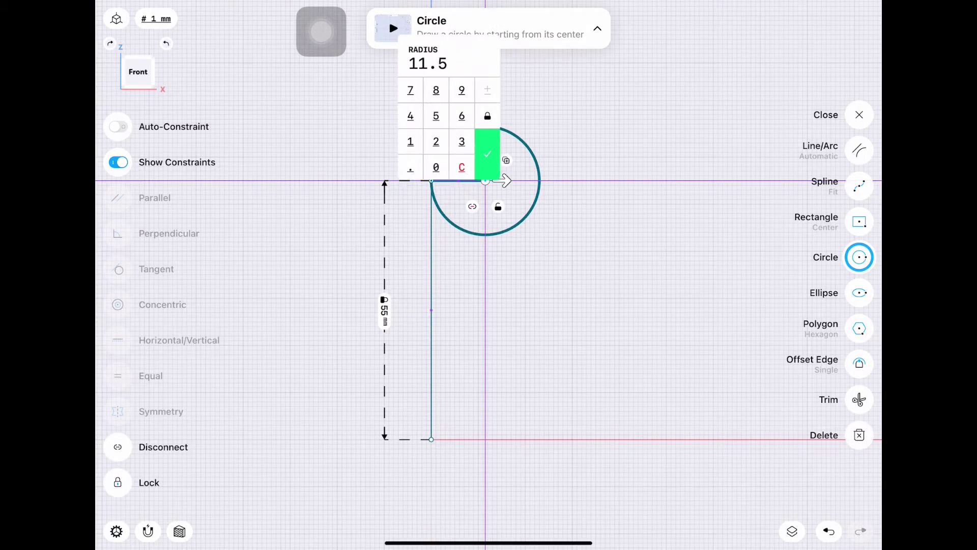
pyautogui.click(489, 153)
pyautogui.click(859, 150)
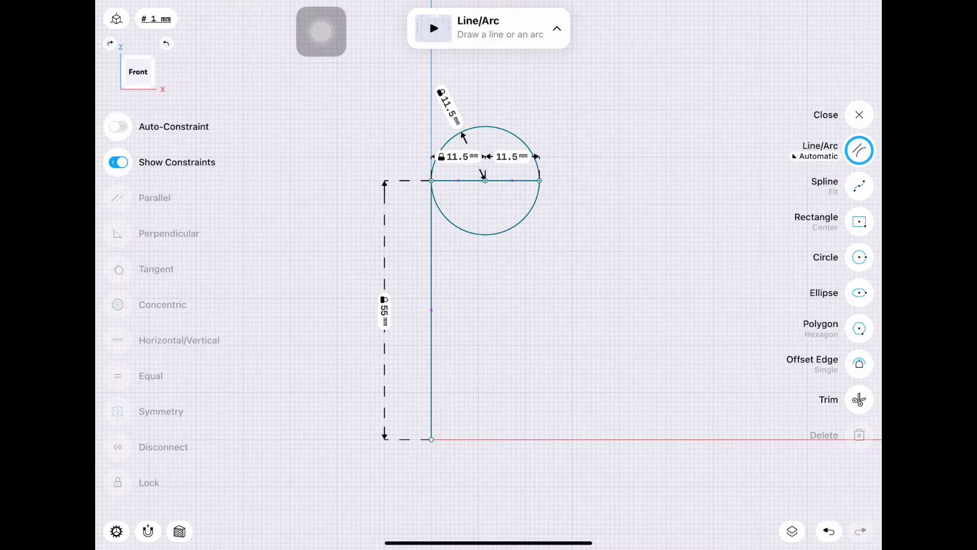
# - Add a 15 mm vertical drop and an 11.5 mm lower connecting line
pyautogui.click(563, 215)
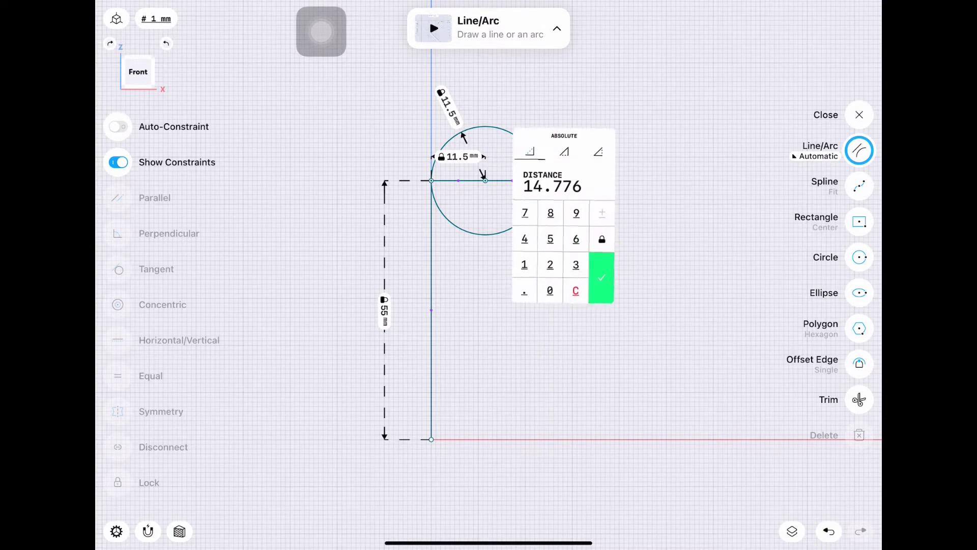
pyautogui.click(601, 276)
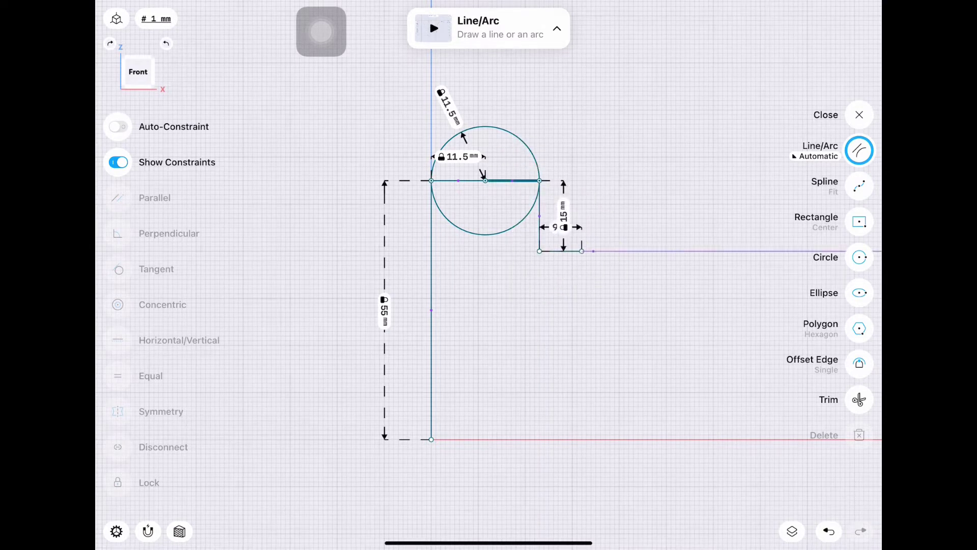
pyautogui.click(572, 227)
pyautogui.write('11')
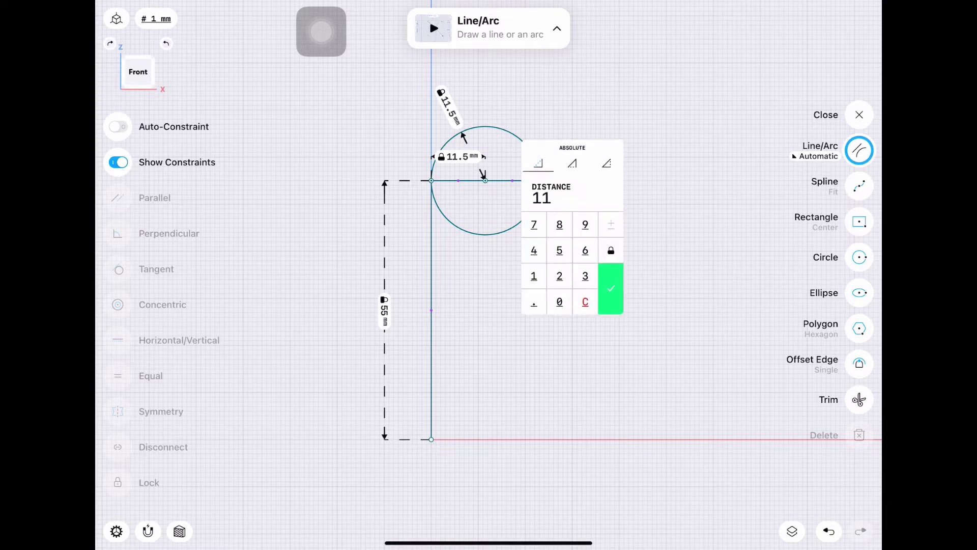
pyautogui.write('.5')
pyautogui.click(612, 285)
# - Draw a second 11.5 mm guide circle at the short line's end
pyautogui.click(859, 257)
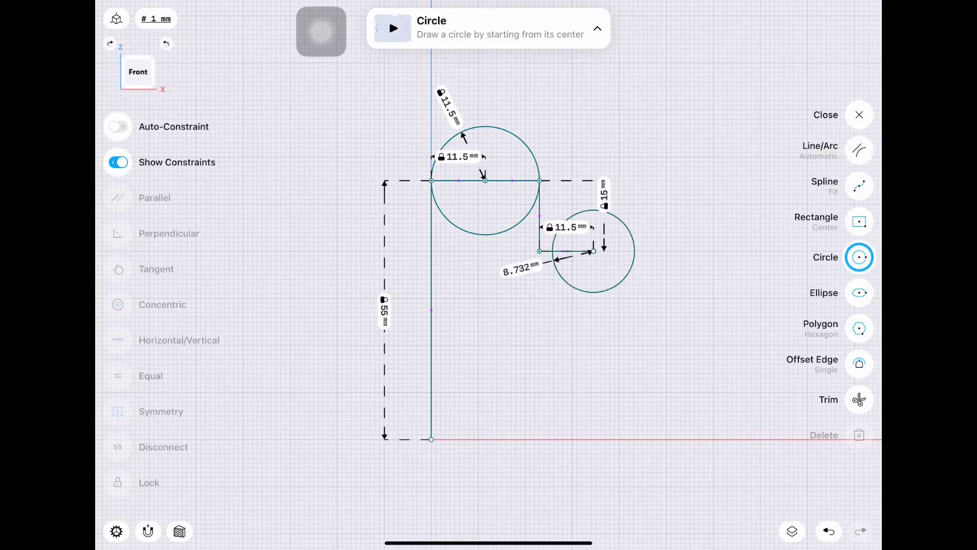
pyautogui.moveTo(553, 260); pyautogui.dragTo(539, 251)
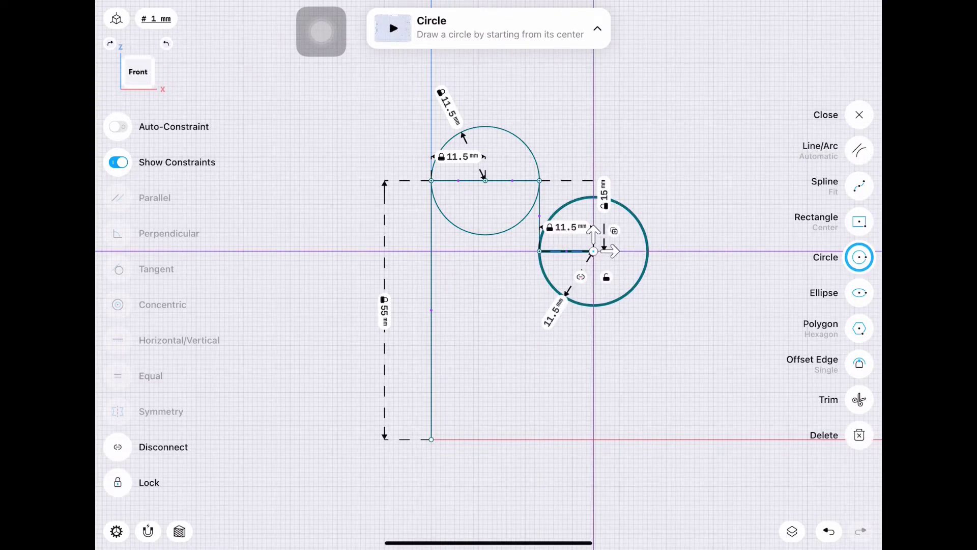
pyautogui.click(859, 150)
# - Draw a line down from the second circle and a 26.5 mm horizontal outlet leg
pyautogui.moveTo(593, 251); pyautogui.dragTo(593, 277)
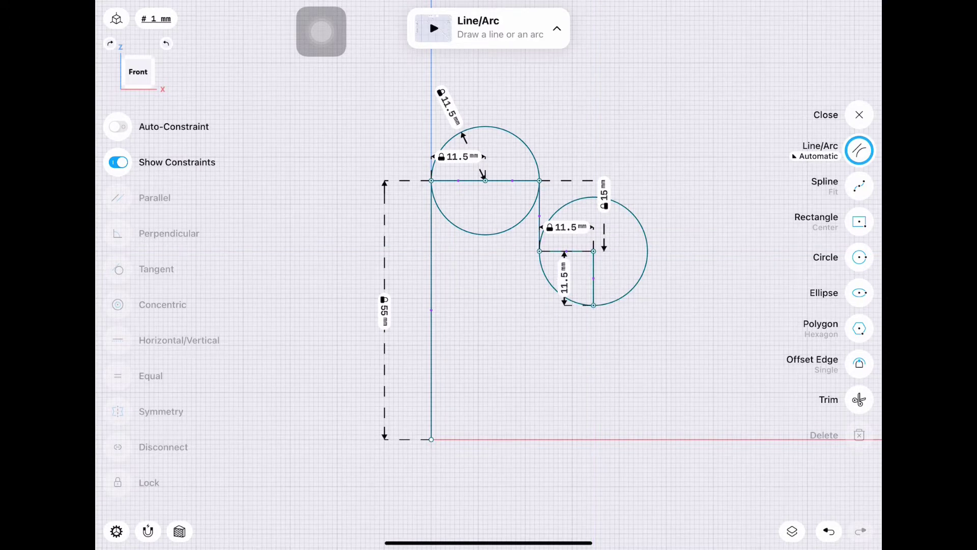
pyautogui.moveTo(593, 305); pyautogui.dragTo(682, 305)
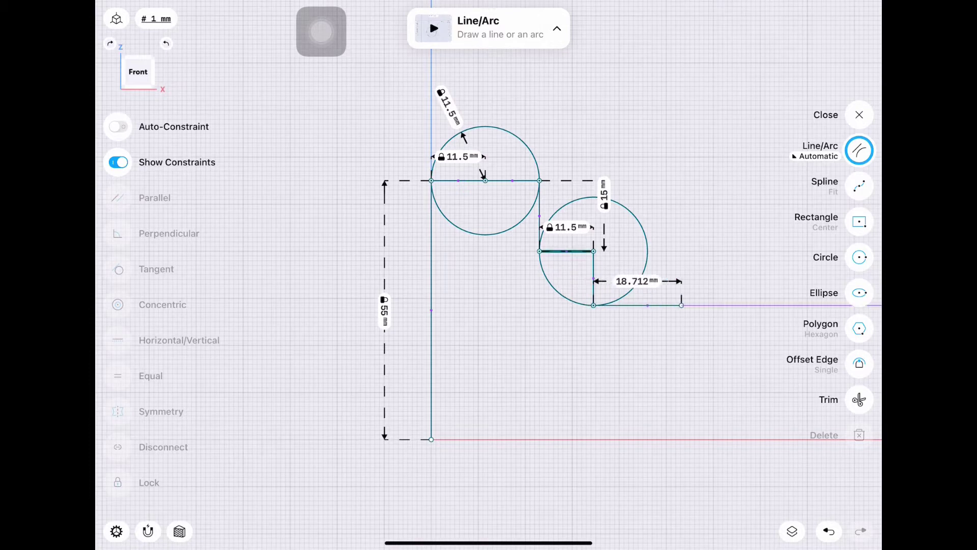
pyautogui.click(656, 342)
pyautogui.write('26.')
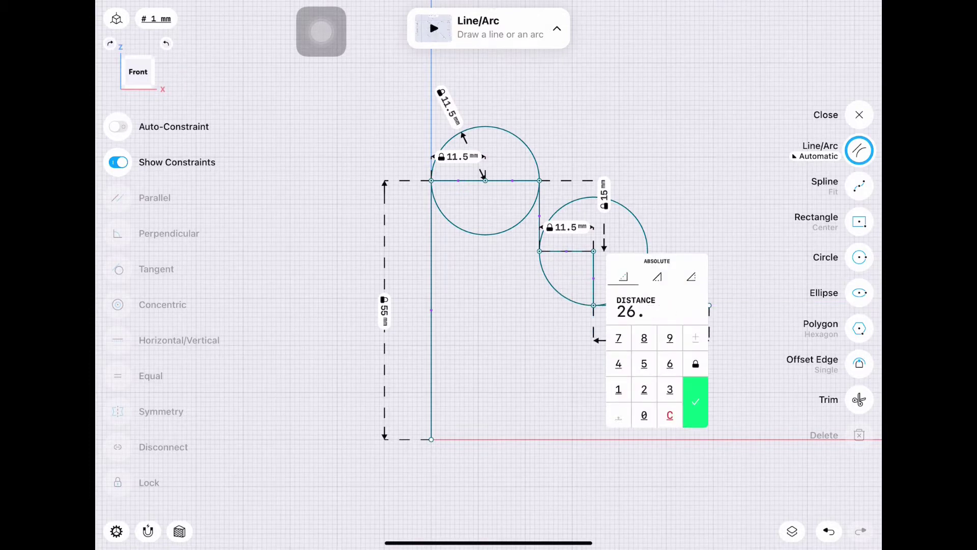
pyautogui.click(645, 363)
pyautogui.click(695, 402)
pyautogui.hscroll(3, 509, 280)
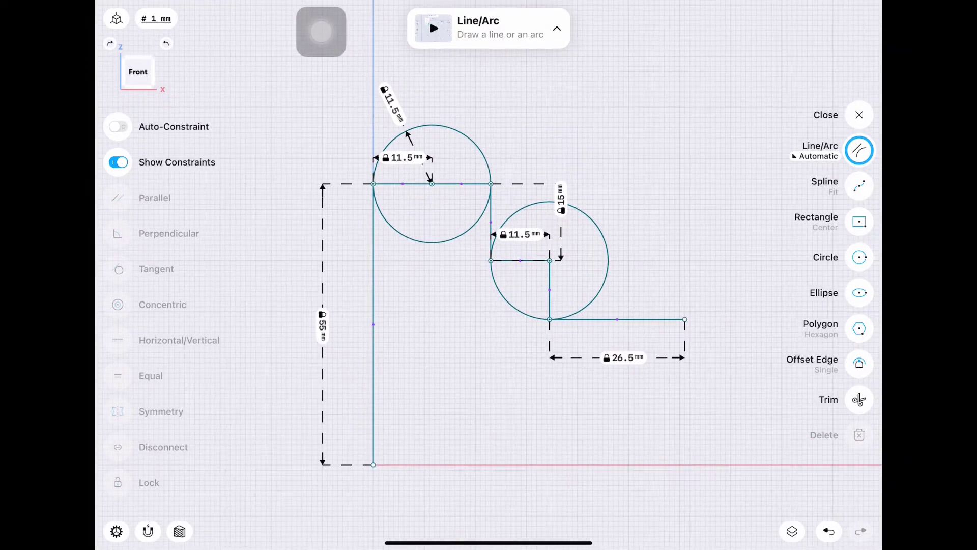
# - Trim the guide circles into bend arcs and rotate the outlet leg 30° in plan
pyautogui.click(859, 399)
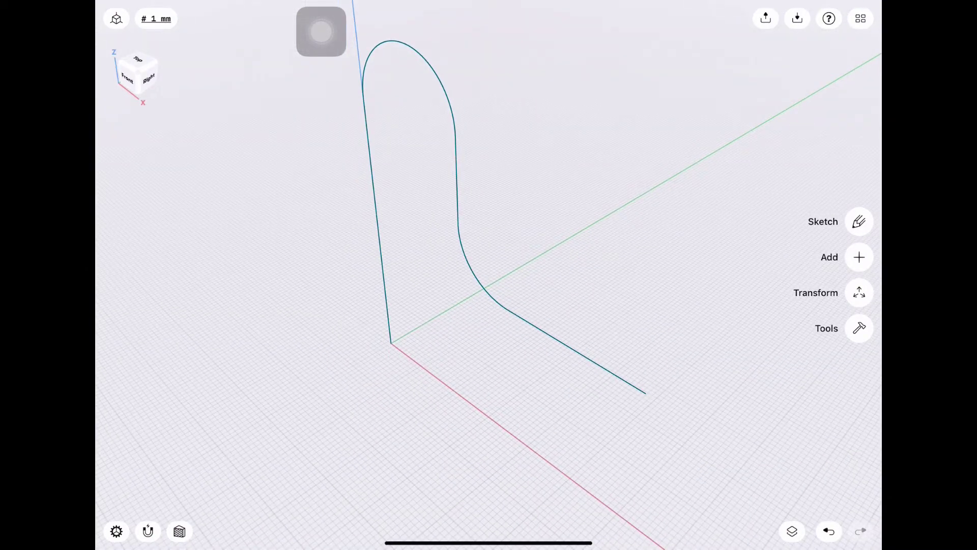
pyautogui.click(859, 292)
pyautogui.click(857, 201)
pyautogui.click(575, 351)
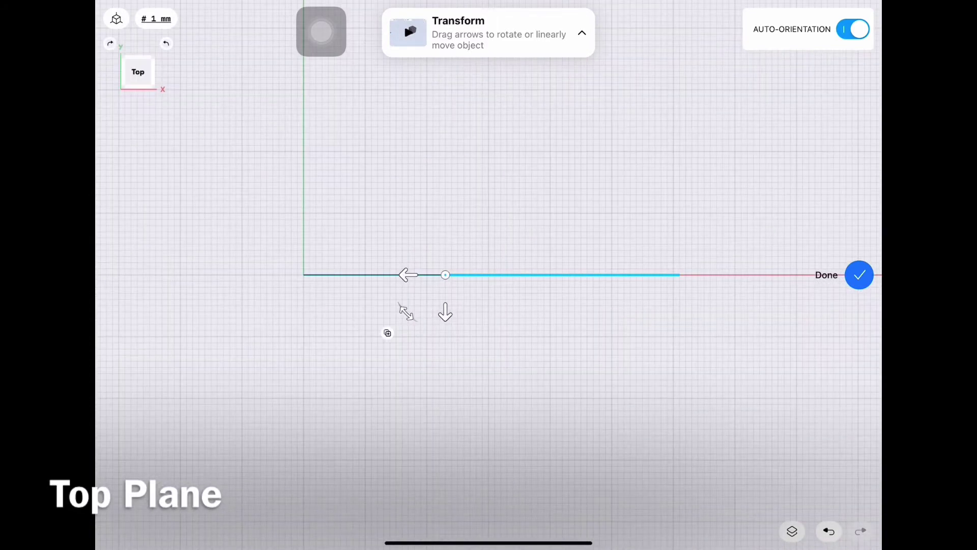
pyautogui.moveTo(406, 311); pyautogui.dragTo(397, 301)
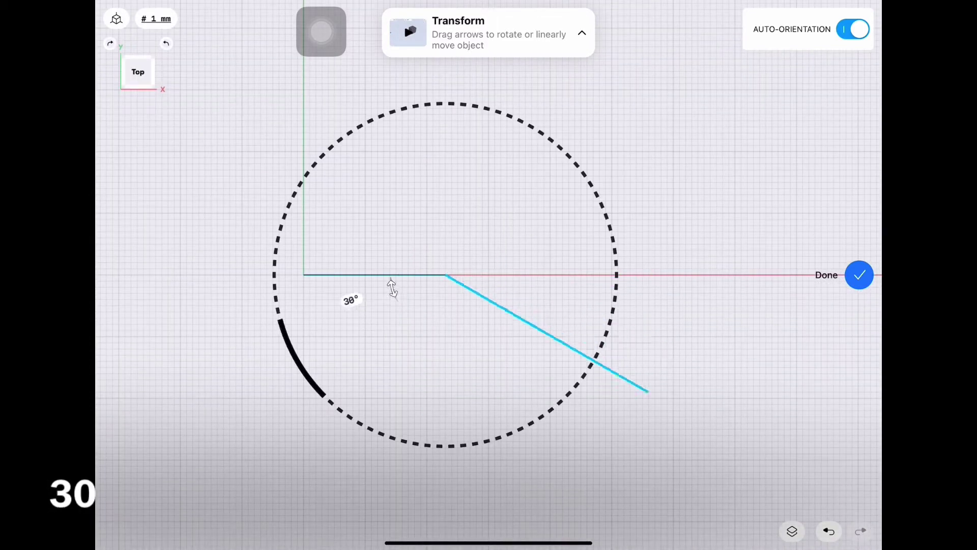
pyautogui.click(859, 275)
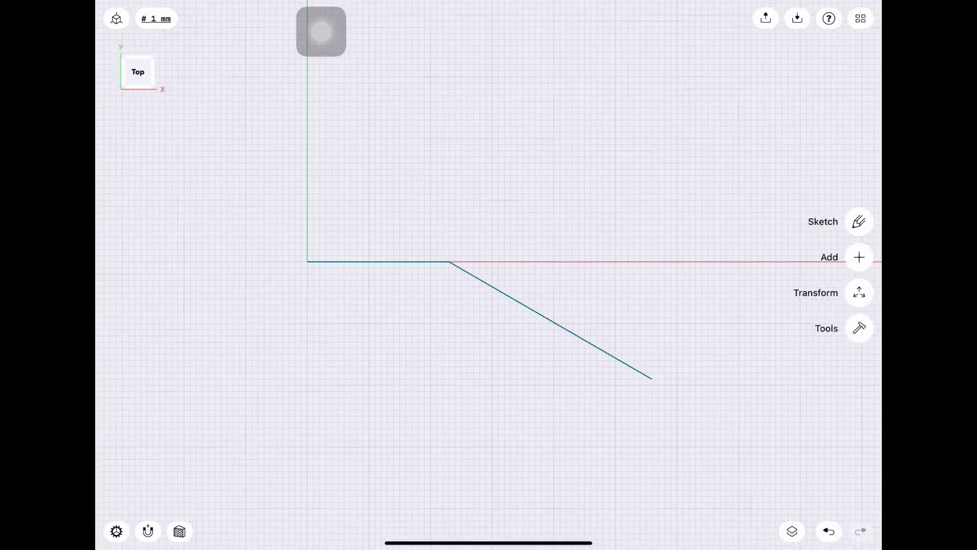
pyautogui.moveTo(489, 275)
pyautogui.mouseDown()
pyautogui.moveTo(530, 255)
pyautogui.moveTo(499, 203)
pyautogui.mouseUp()
pyautogui.moveTo(509, 254); pyautogui.dragTo(539, 214)
# - In top view, draw a 10 mm-radius circle centred at the origin
pyautogui.click(138, 69)
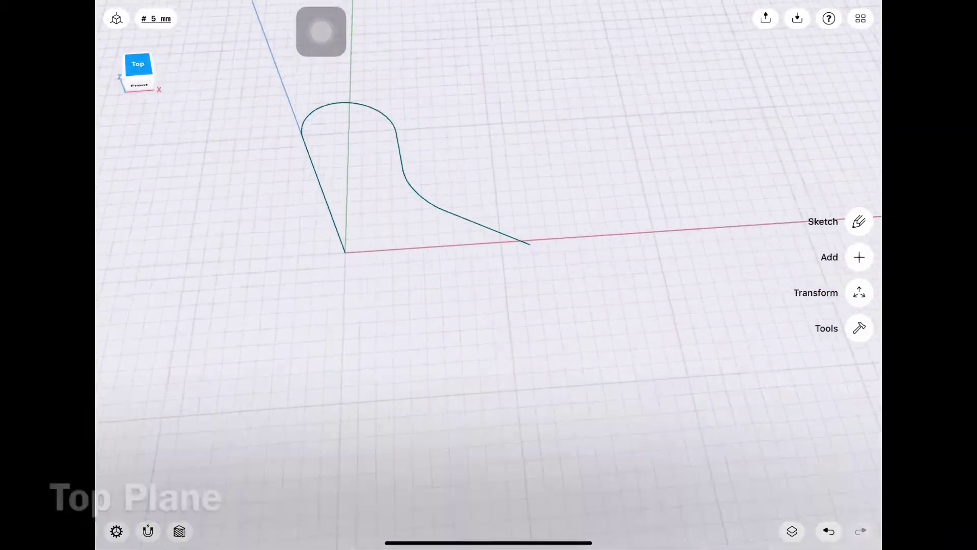
pyautogui.scroll(3, 488, 275)
pyautogui.click(859, 221)
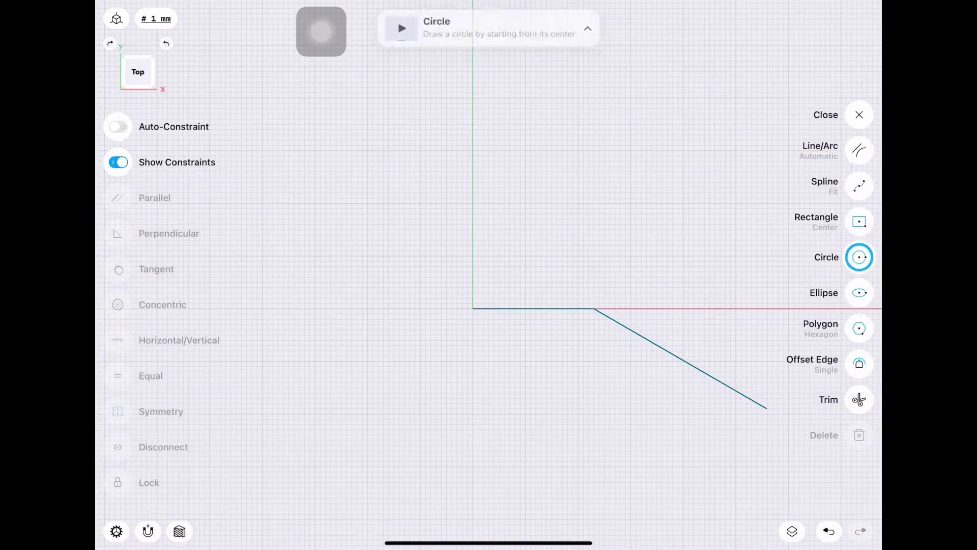
pyautogui.moveTo(473, 309); pyautogui.dragTo(544, 308)
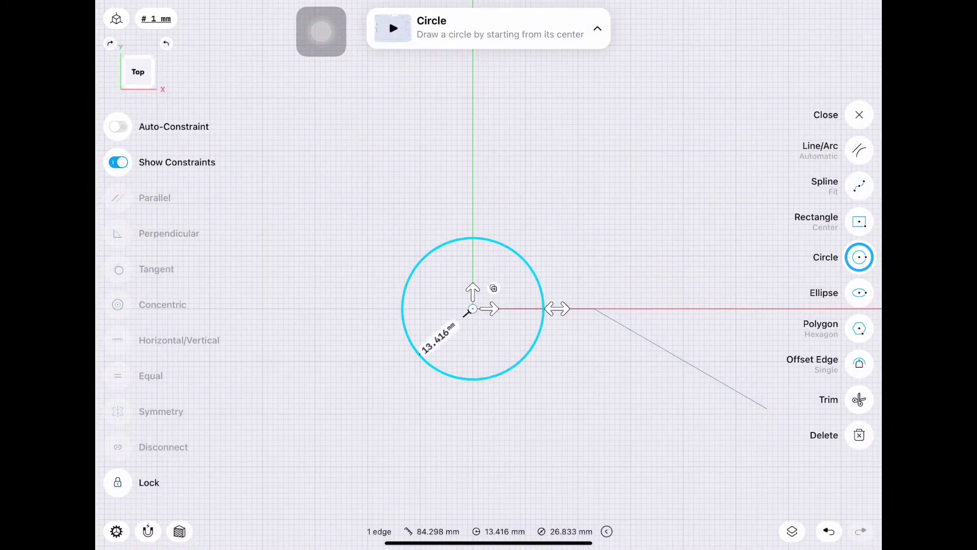
pyautogui.click(378, 382)
pyautogui.write('10')
pyautogui.press('Return')
# - Add a concentric 7.5 mm-radius circle, close the sketch and select the ring
pyautogui.scroll(3, 485, 291)
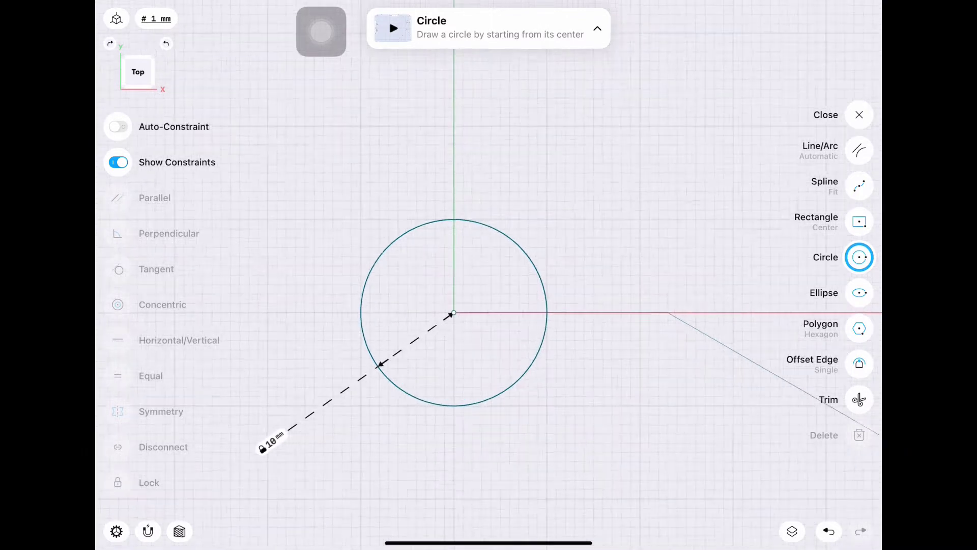
pyautogui.moveTo(485, 291); pyautogui.dragTo(428, 235)
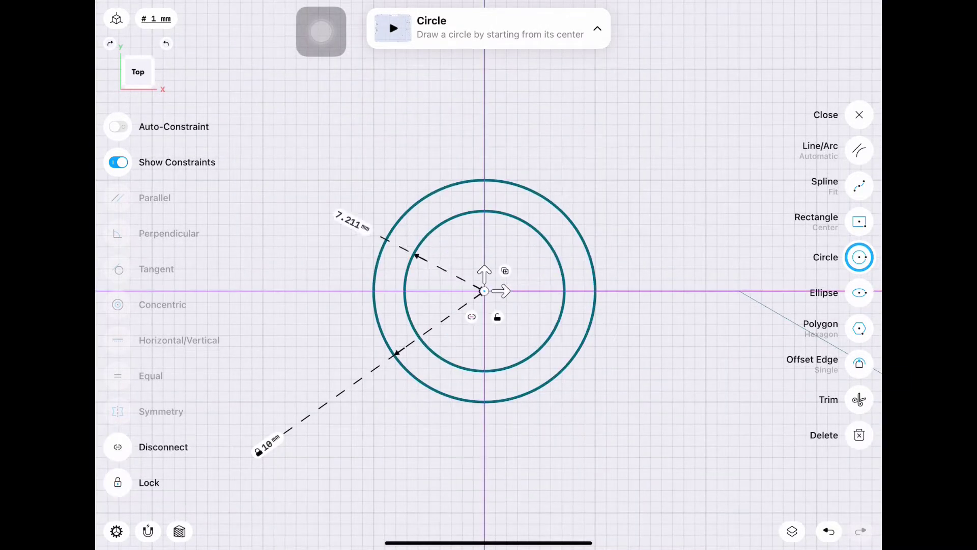
pyautogui.click(352, 220)
pyautogui.write('7.5')
pyautogui.press('Return')
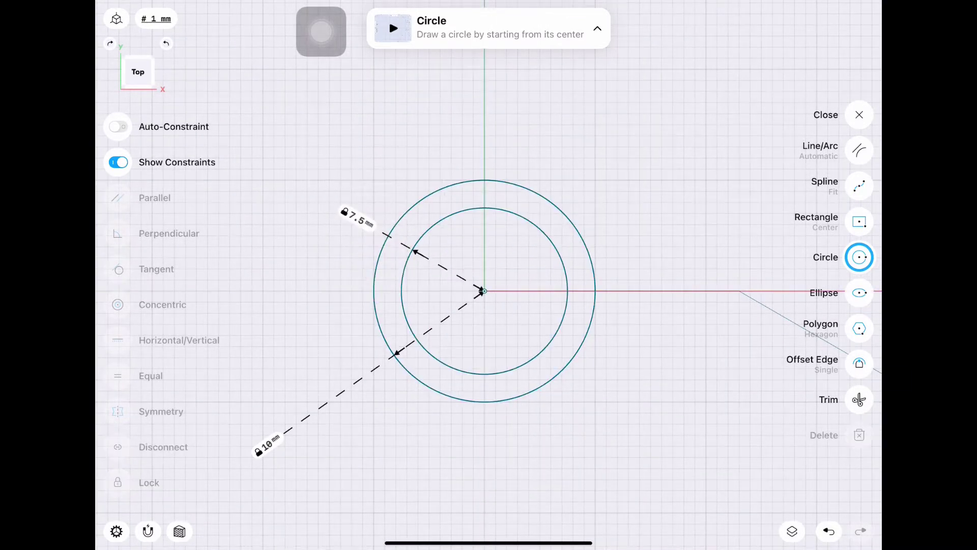
pyautogui.click(859, 150)
pyautogui.click(859, 114)
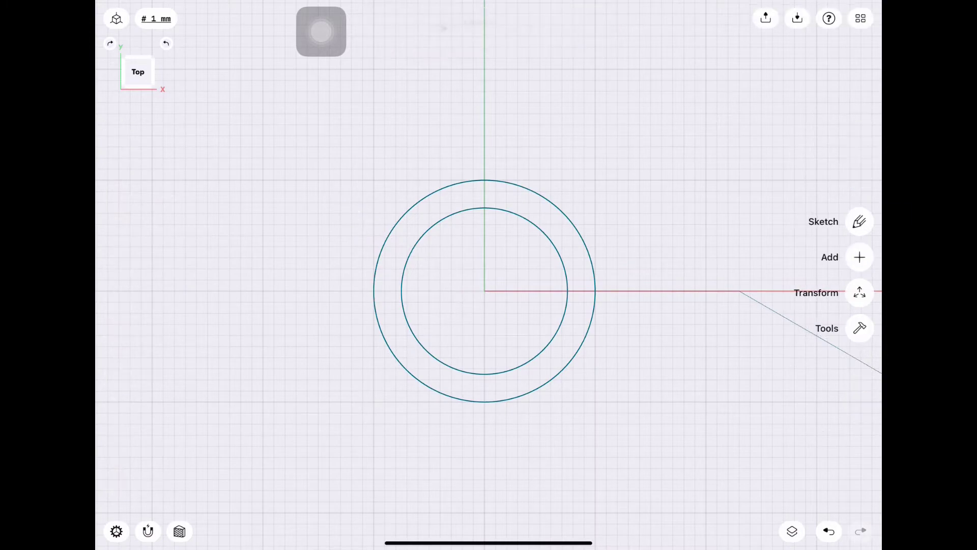
pyautogui.click(580, 305)
pyautogui.moveTo(489, 254); pyautogui.dragTo(489, 153)
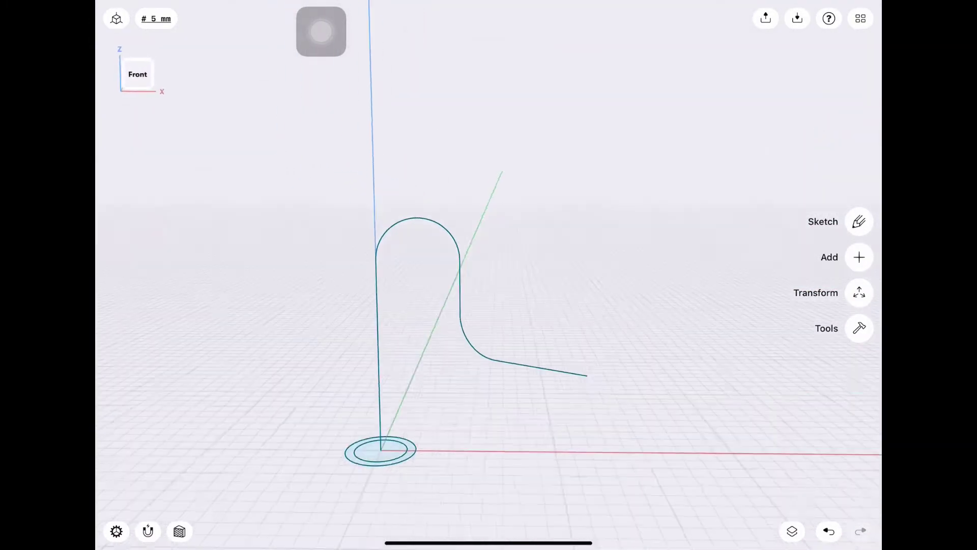
# - Sweep the 10/7.5 mm ring profile along the bent path curve into a hollow pipe
pyautogui.scroll(5, 509, 375)
pyautogui.click(859, 328)
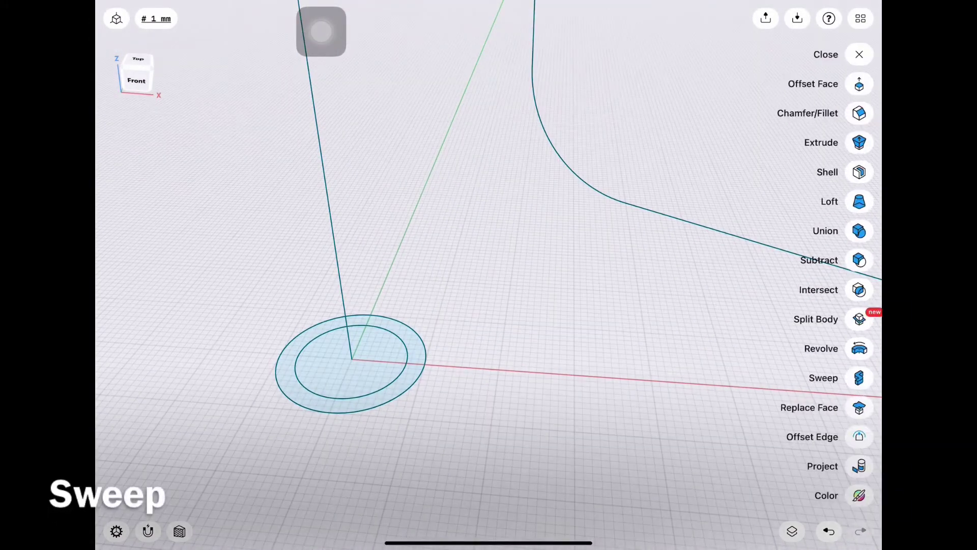
pyautogui.click(859, 378)
pyautogui.click(351, 405)
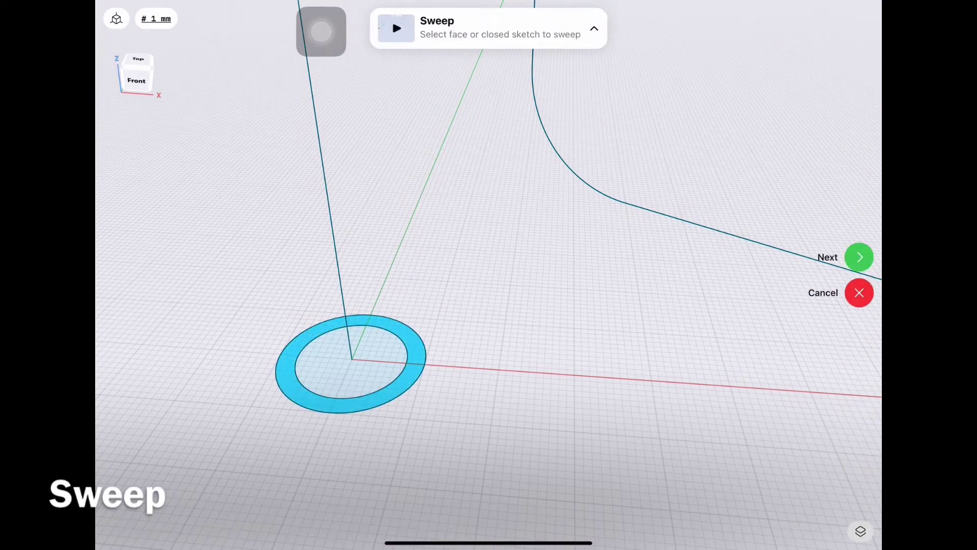
pyautogui.click(859, 256)
pyautogui.scroll(-3, 398, 436)
pyautogui.click(698, 346)
pyautogui.moveTo(489, 306); pyautogui.dragTo(437, 316, button='middle')
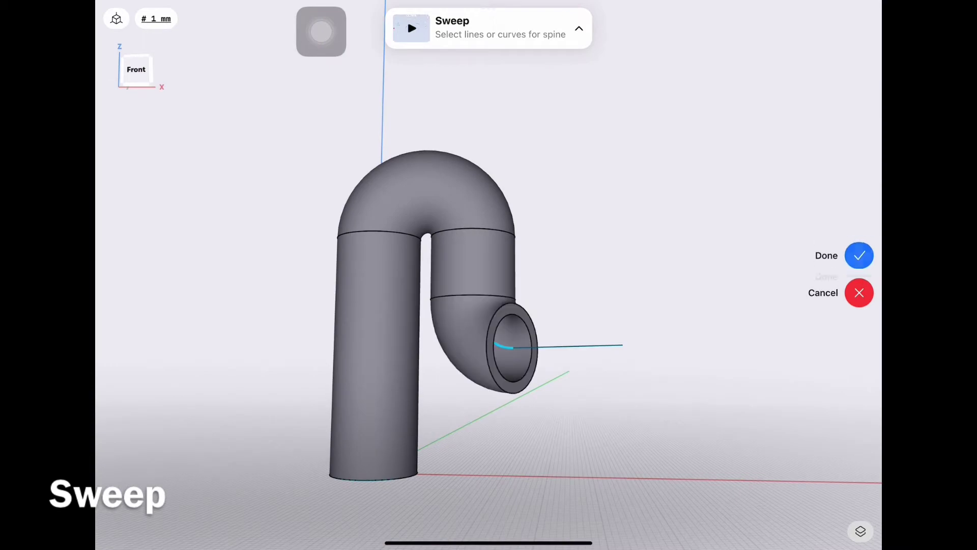
pyautogui.click(859, 248)
# - Toggle a section cut to confirm the pipe's hollow wall, ending in front view
pyautogui.moveTo(489, 306); pyautogui.dragTo(514, 264, button='middle')
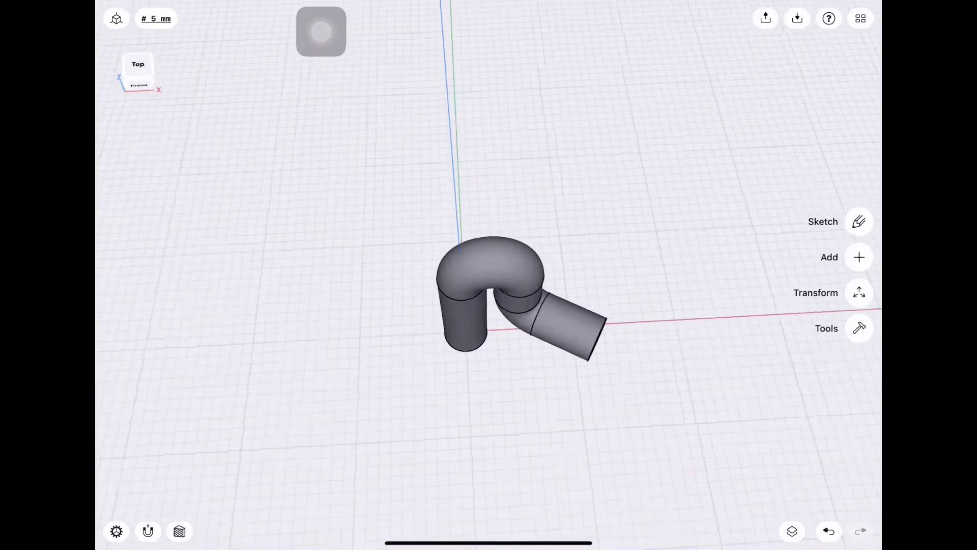
pyautogui.scroll(2, 509, 305)
pyautogui.click(137, 80)
pyautogui.click(151, 57)
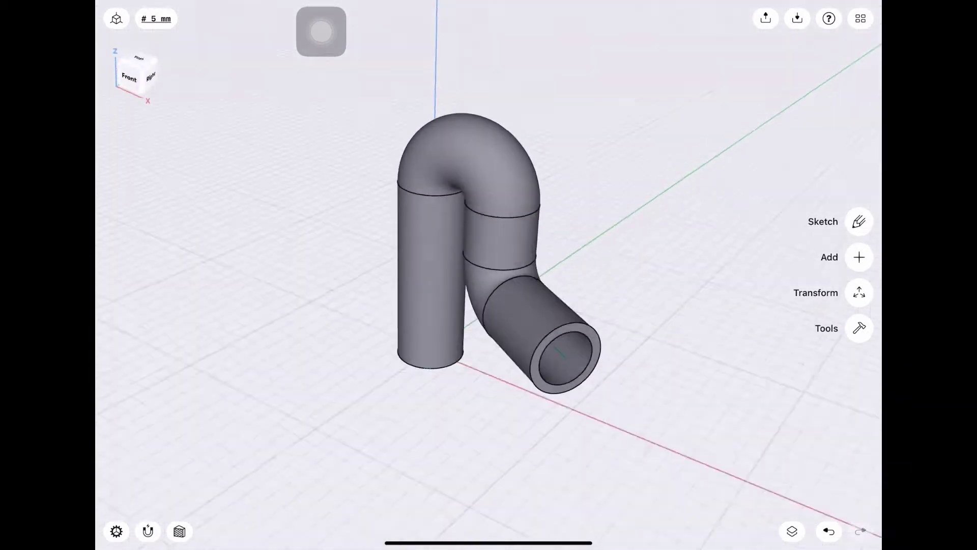
pyautogui.click(138, 60)
pyautogui.click(138, 71)
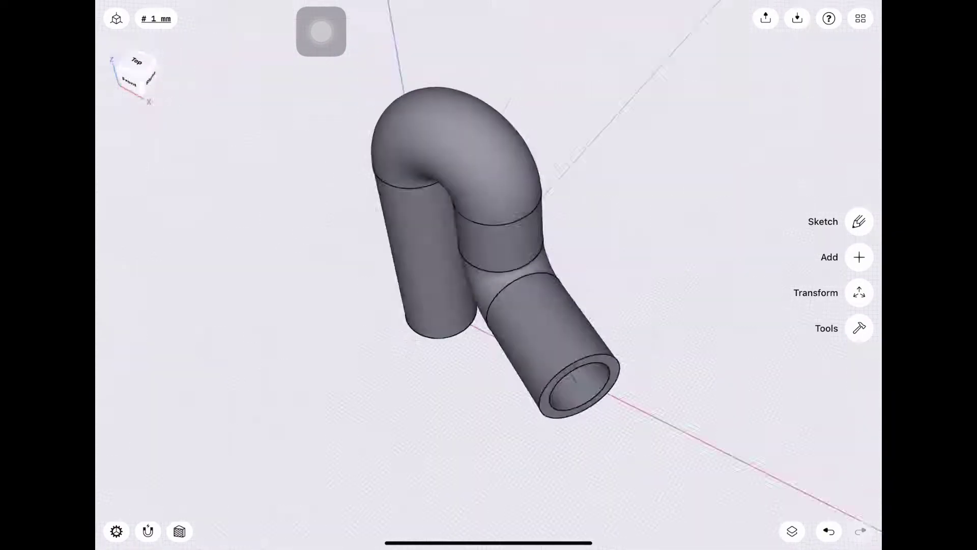
pyautogui.click(134, 78)
pyautogui.click(179, 531)
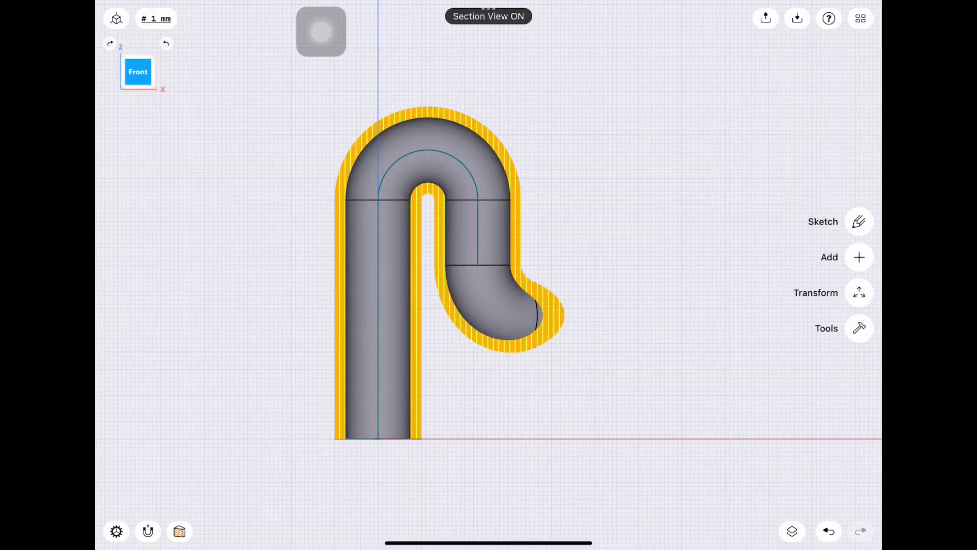
pyautogui.click(179, 531)
pyautogui.click(138, 72)
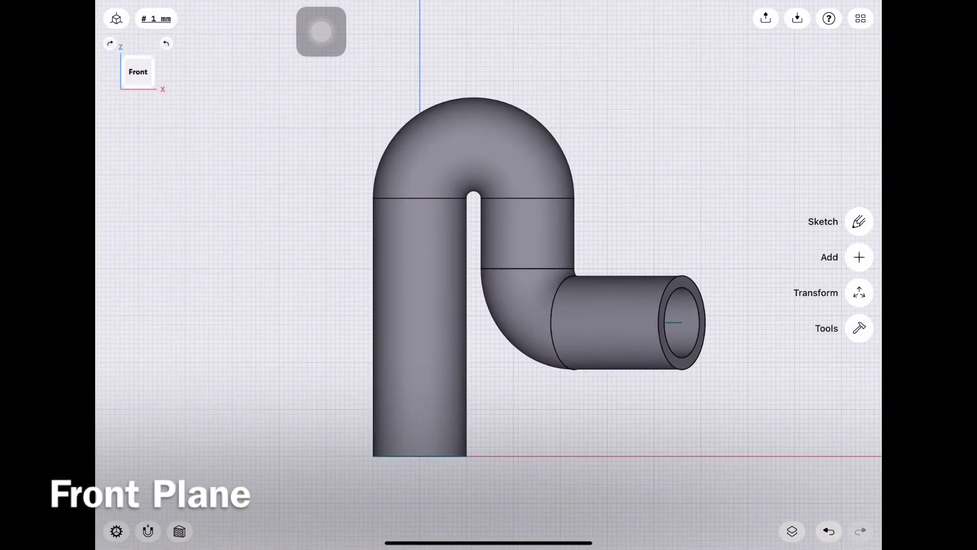
# - Hide the pipe body and draw the profile's 7.5 mm horizontal ledge
pyautogui.click(792, 531)
pyautogui.click(762, 156)
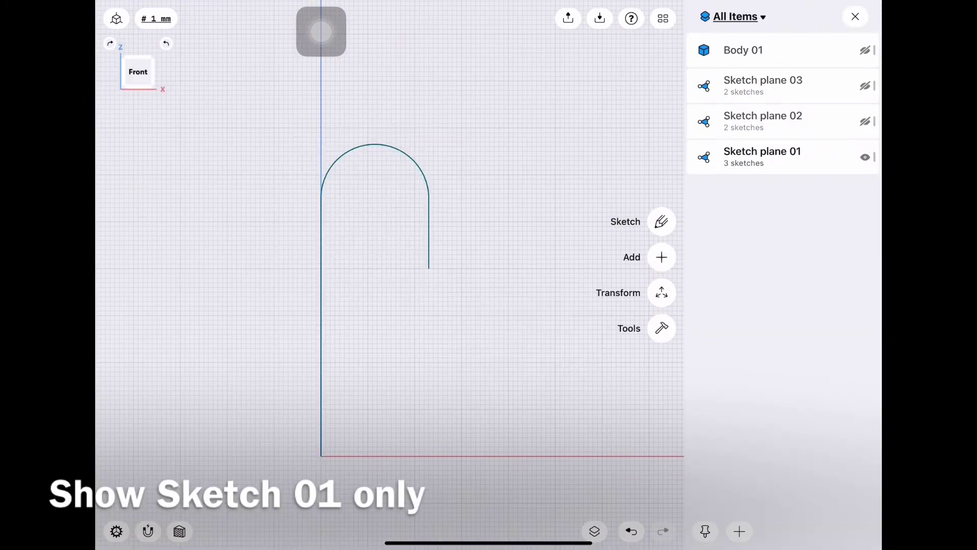
pyautogui.click(854, 16)
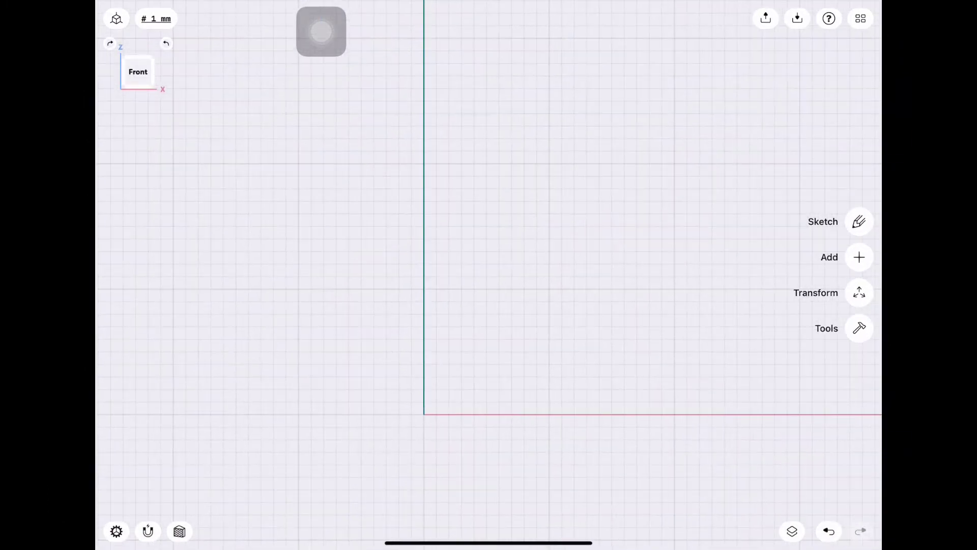
pyautogui.click(859, 221)
pyautogui.click(461, 265)
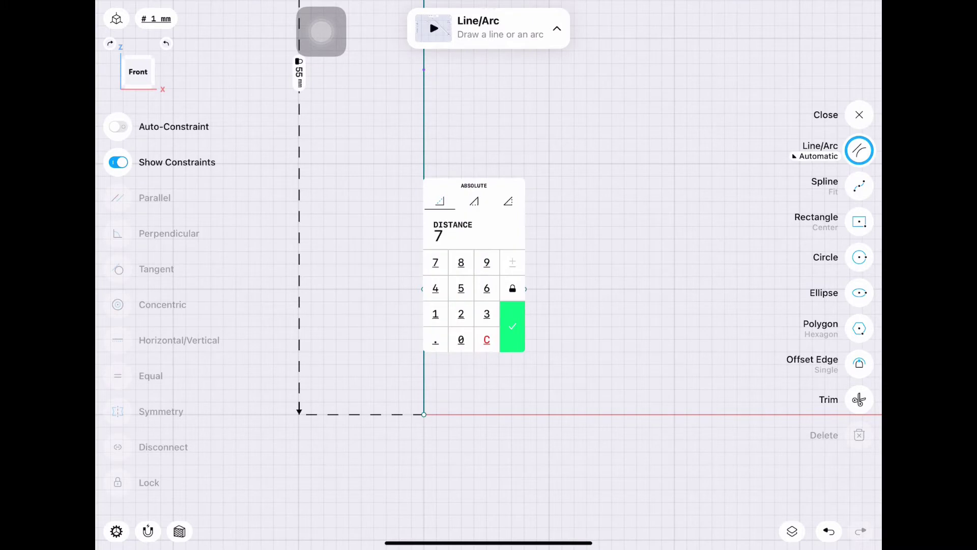
pyautogui.click(513, 326)
pyautogui.click(484, 286)
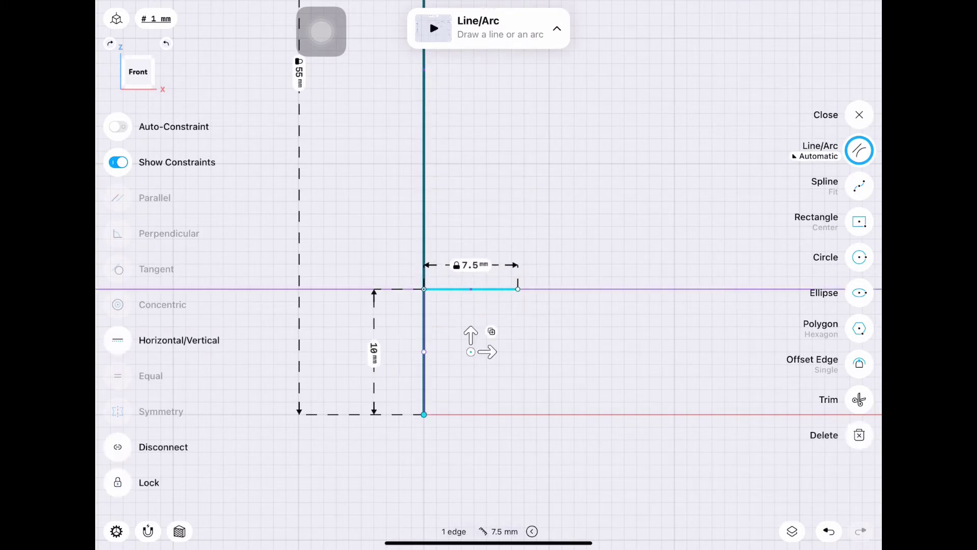
pyautogui.click(475, 331)
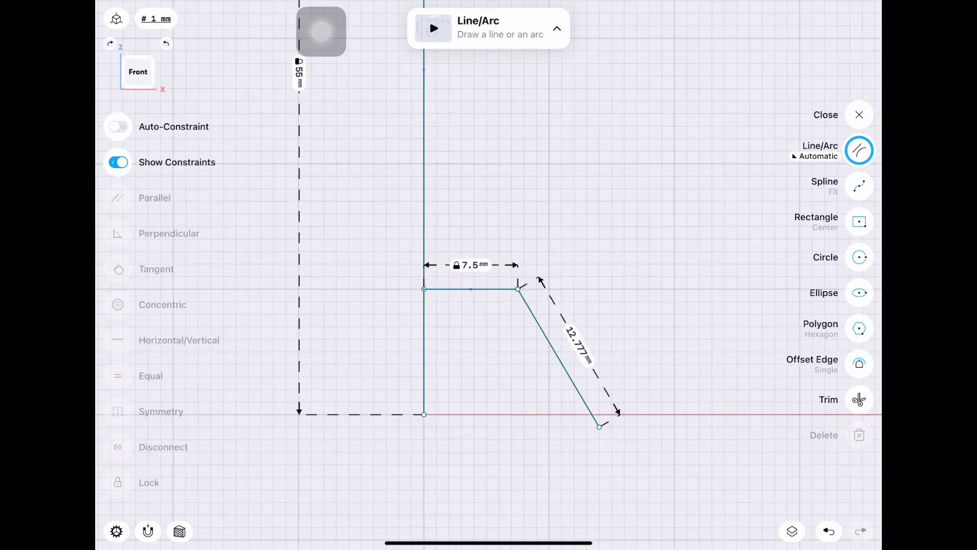
# - Fix the slanted edge at 150° to the vertical and set the top edge to 10 mm
pyautogui.click(423, 179)
pyautogui.click(577, 341)
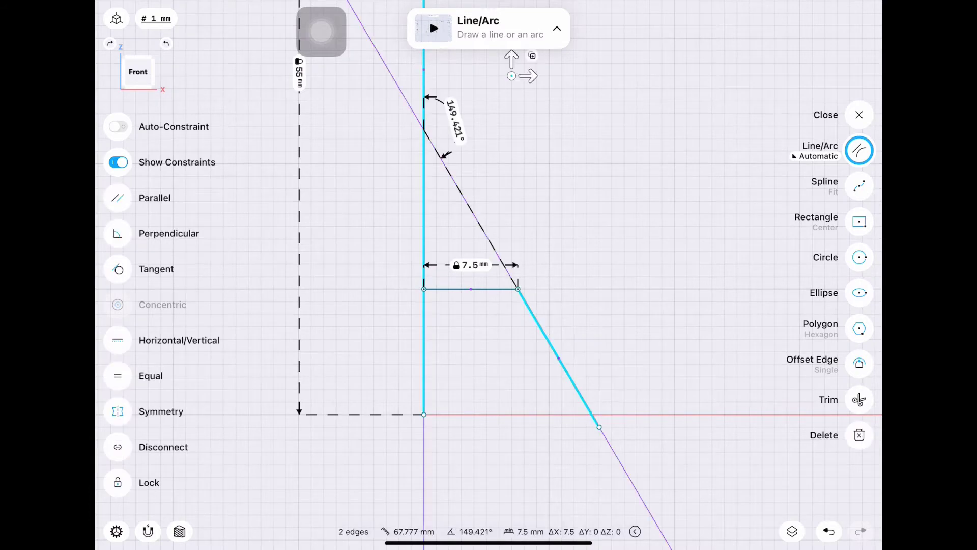
pyautogui.click(456, 121)
pyautogui.click(494, 168)
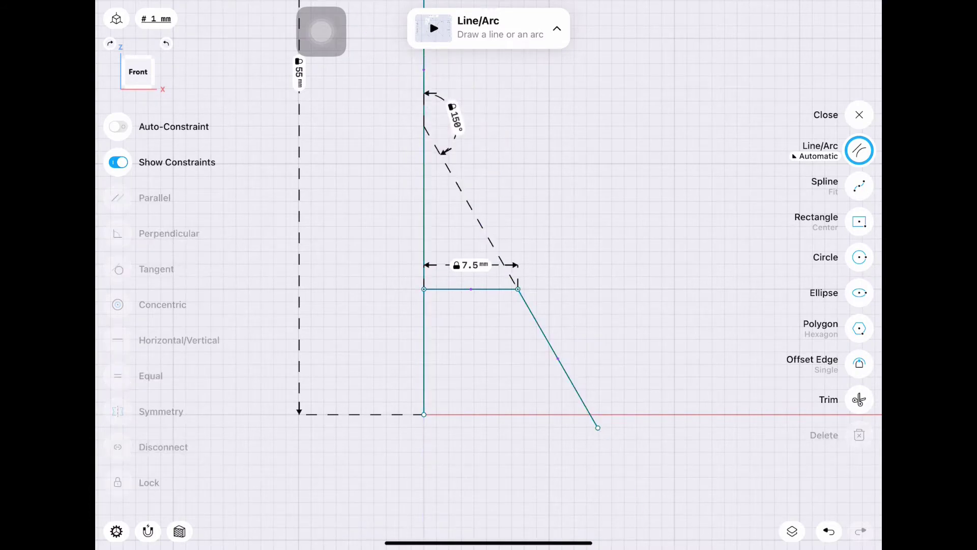
pyautogui.click(549, 288)
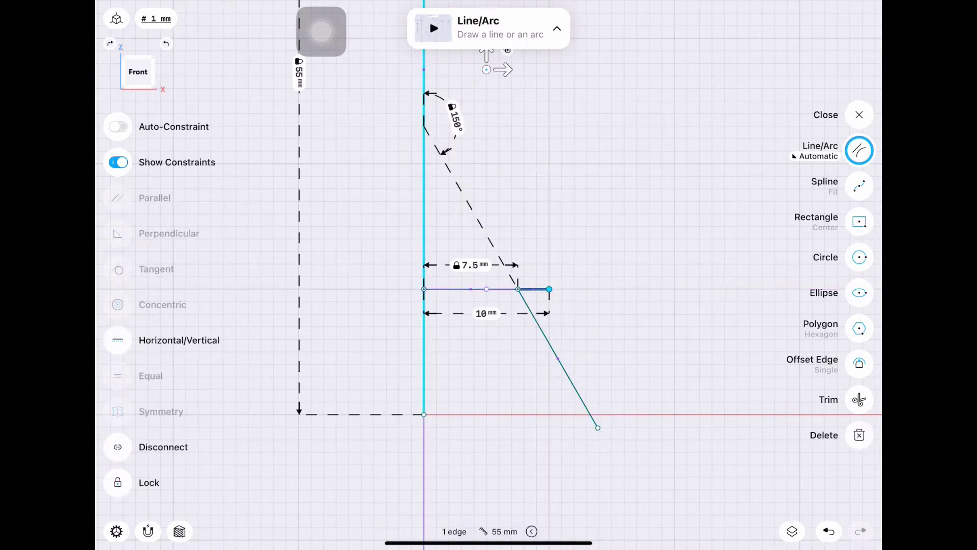
pyautogui.click(507, 214)
# - Draw a second slanted edge parallel to the first and a bottom line along the base
pyautogui.moveTo(586, 327); pyautogui.dragTo(649, 439)
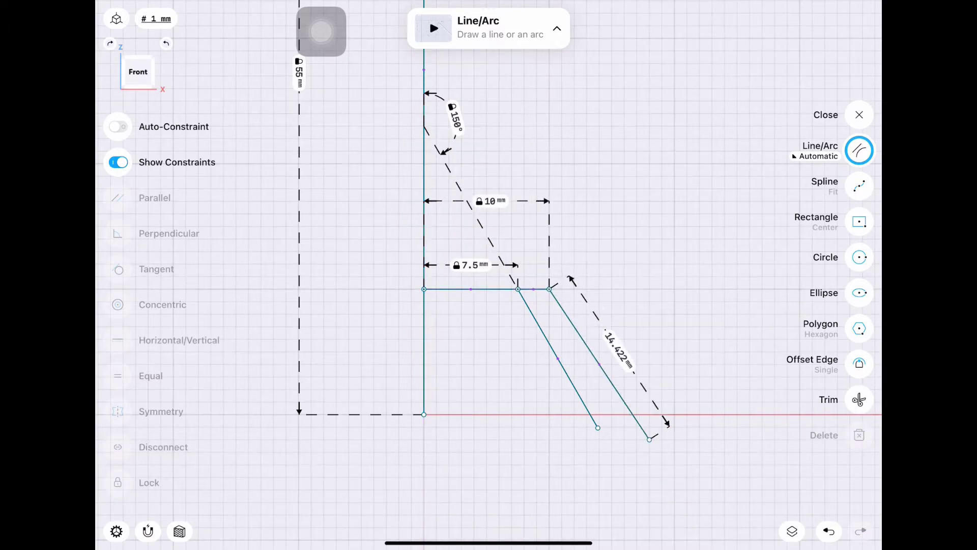
pyautogui.click(558, 359)
pyautogui.click(603, 369)
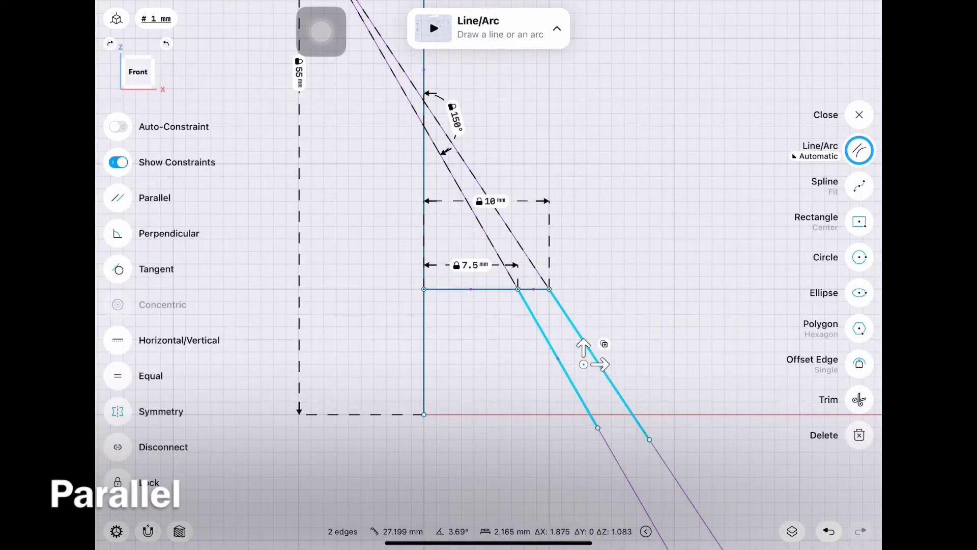
pyautogui.click(118, 198)
pyautogui.moveTo(424, 414); pyautogui.dragTo(621, 414)
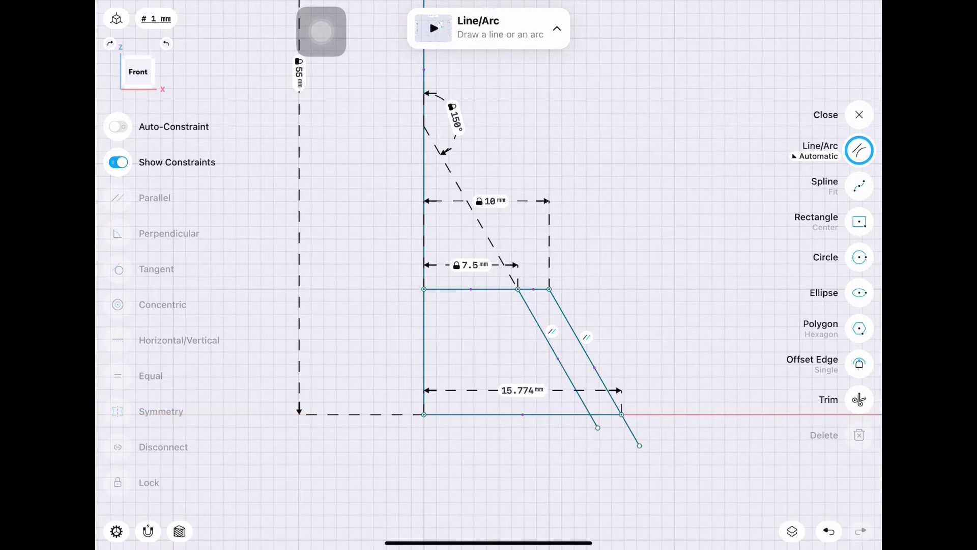
# - Trim excess segments and offset the left vertical edge 26 mm to the right
pyautogui.click(859, 400)
pyautogui.scroll(-3, 509, 331)
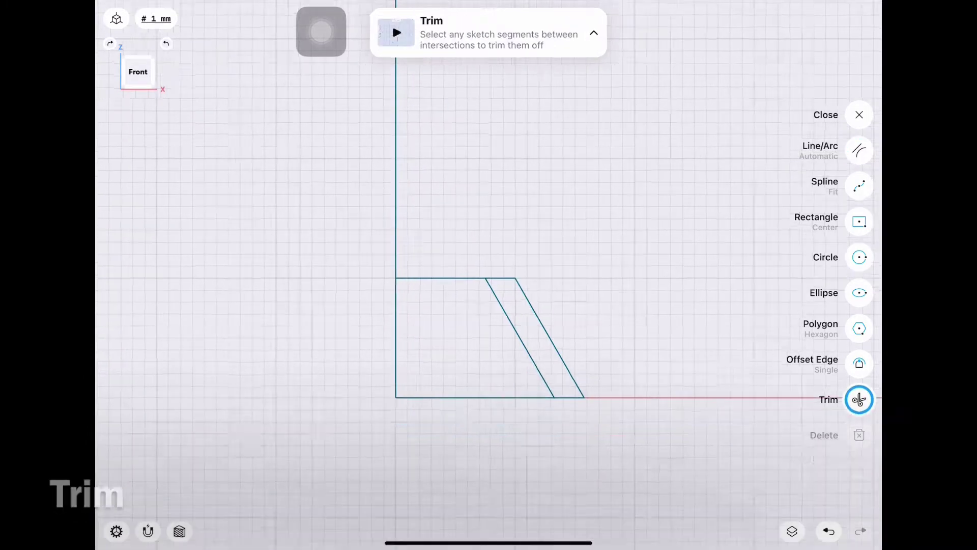
pyautogui.click(859, 364)
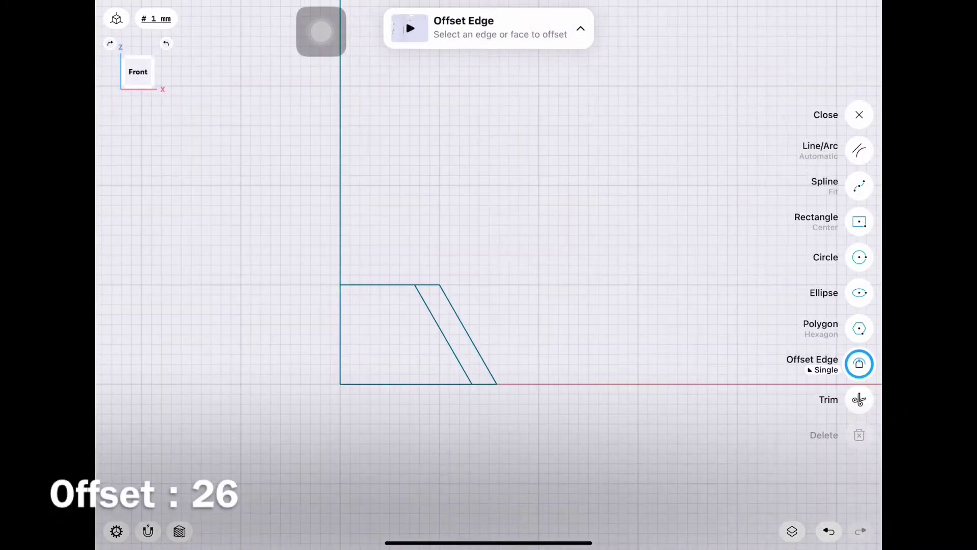
pyautogui.click(340, 331)
pyautogui.moveTo(356, 366); pyautogui.dragTo(645, 366)
pyautogui.click(666, 400)
pyautogui.click(691, 375)
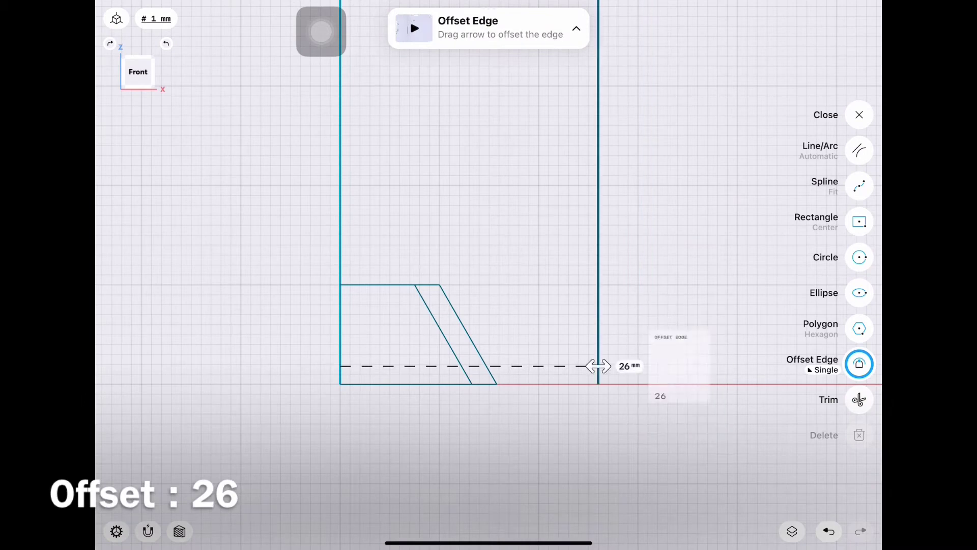
pyautogui.click(718, 400)
pyautogui.click(859, 150)
# - Shorten the new right vertical edge and close the profile with bottom and top lines
pyautogui.scroll(-2, 489, 275)
pyautogui.click(553, 135)
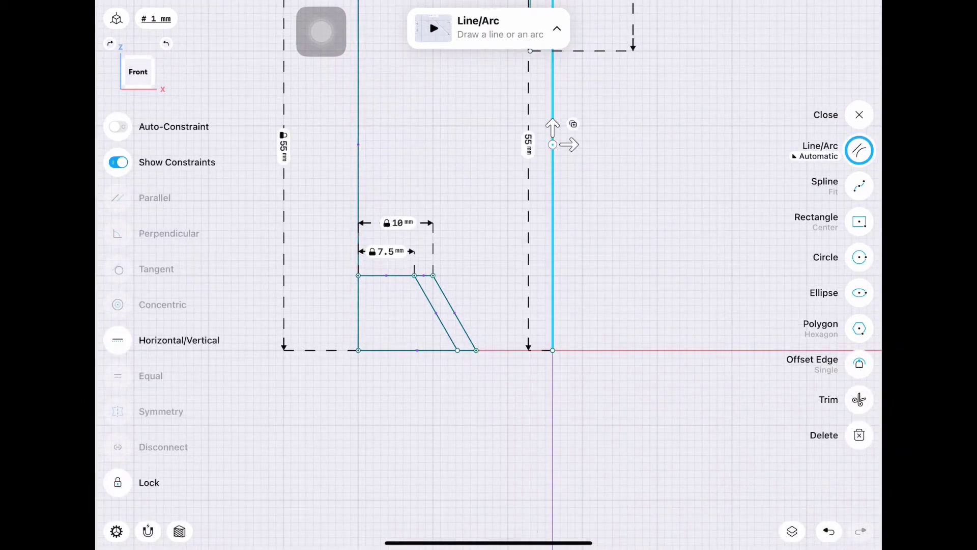
pyautogui.scroll(2, 508, 204)
pyautogui.click(537, 186)
pyautogui.write('5')
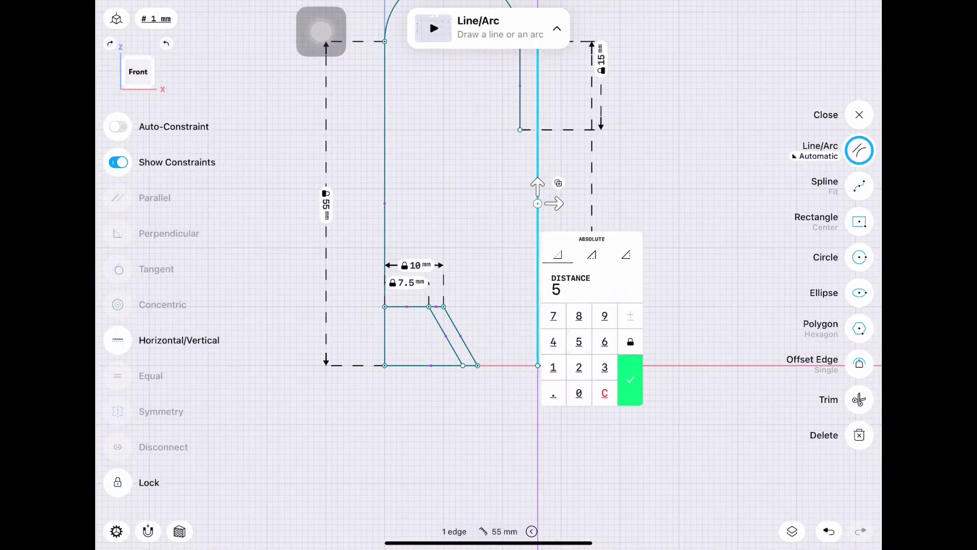
pyautogui.click(631, 382)
pyautogui.scroll(3, 489, 275)
pyautogui.moveTo(495, 363); pyautogui.dragTo(619, 363)
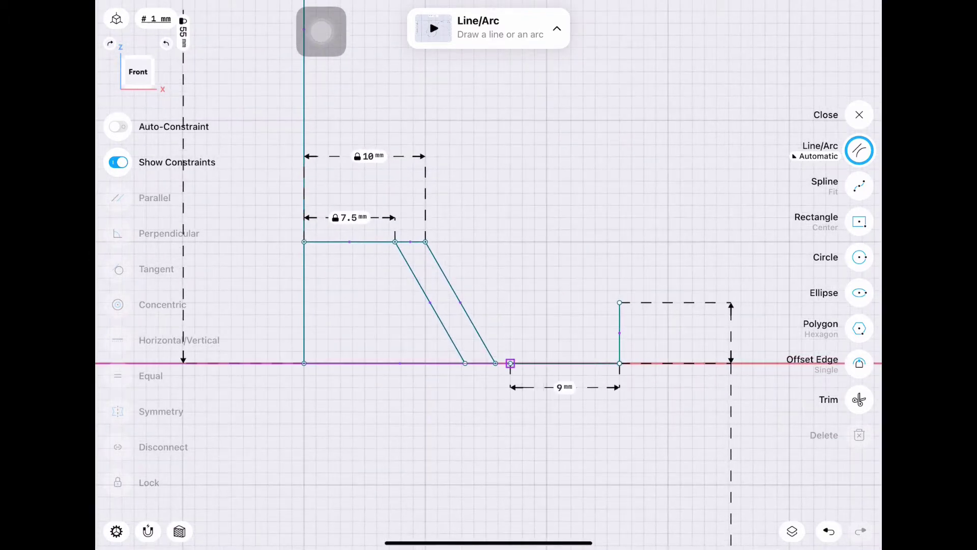
pyautogui.moveTo(619, 302); pyautogui.dragTo(461, 302)
pyautogui.click(859, 114)
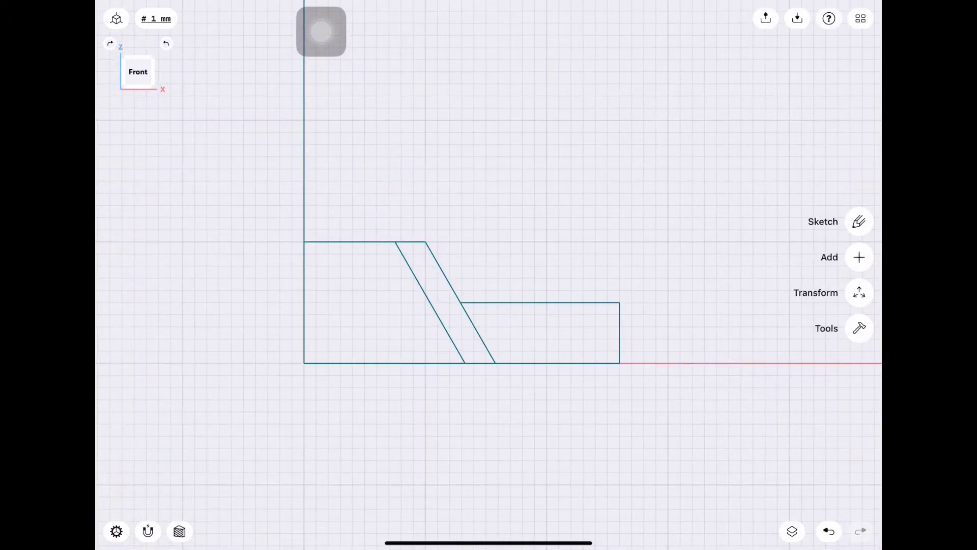
# - Revolve both profile faces around the vertical axis into the round flange
pyautogui.scroll(-3, 488, 275)
pyautogui.click(138, 72)
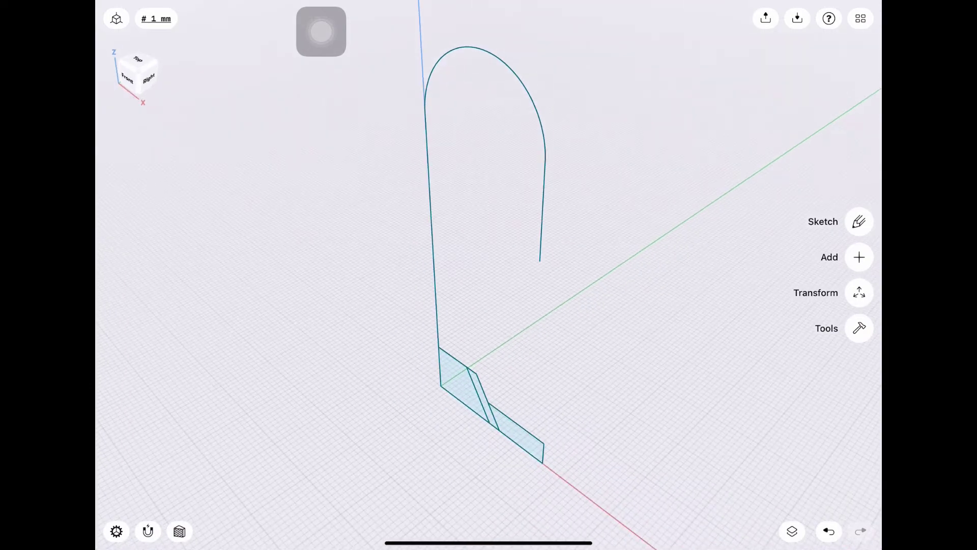
pyautogui.scroll(3, 489, 275)
pyautogui.scroll(1, 488, 274)
pyautogui.click(859, 328)
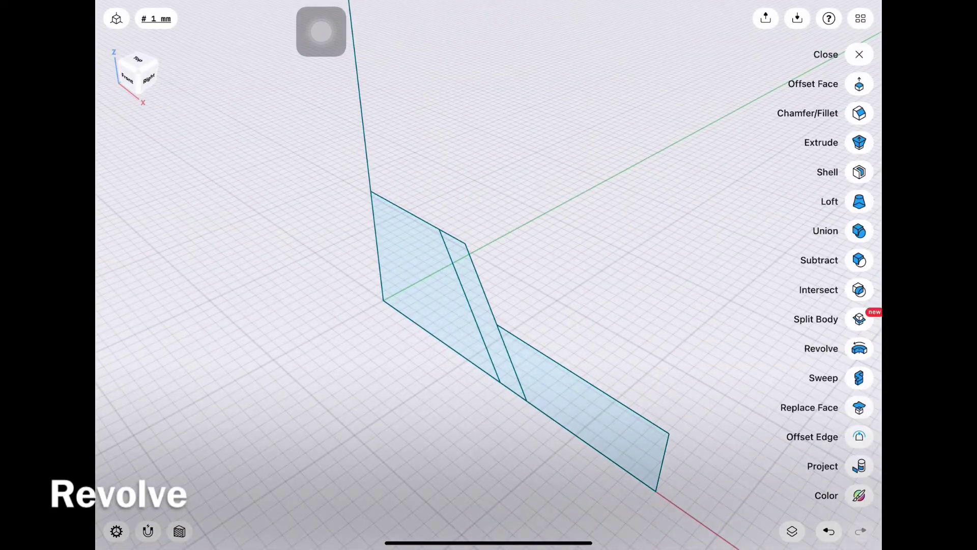
pyautogui.click(859, 348)
pyautogui.click(478, 305)
pyautogui.click(580, 407)
pyautogui.click(363, 128)
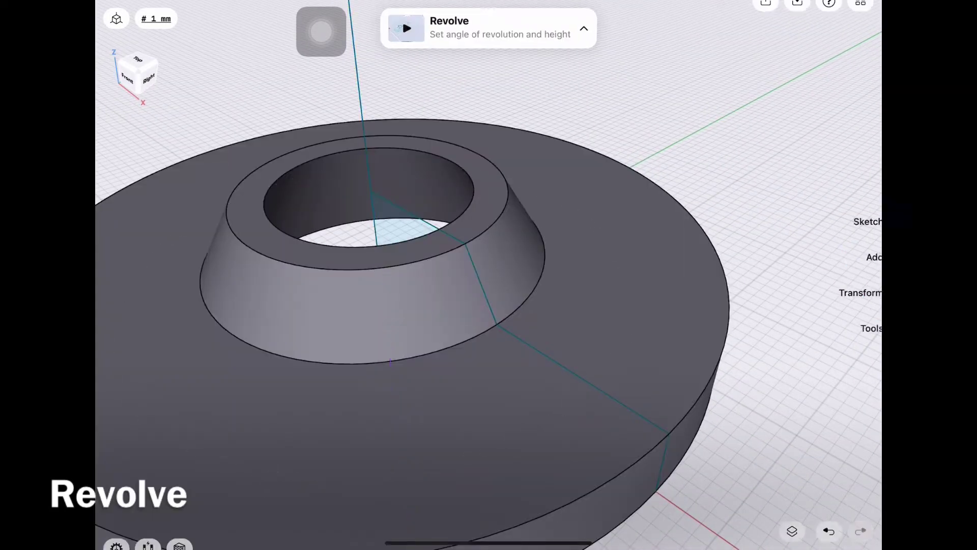
# - Inspect the flange from above, then select its top face in 3D view
pyautogui.scroll(-3, 488, 275)
pyautogui.click(137, 64)
pyautogui.scroll(3, 488, 274)
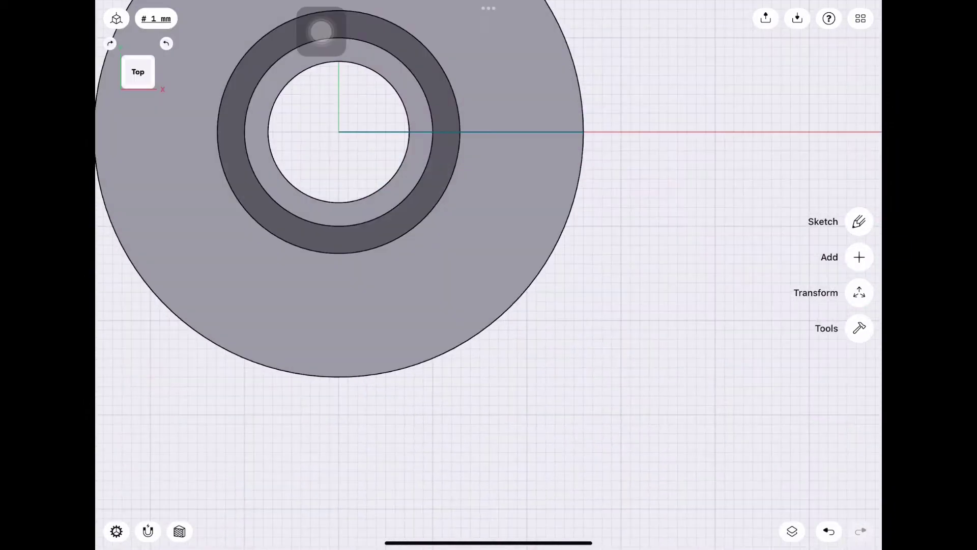
pyautogui.scroll(-2, 488, 275)
pyautogui.click(116, 19)
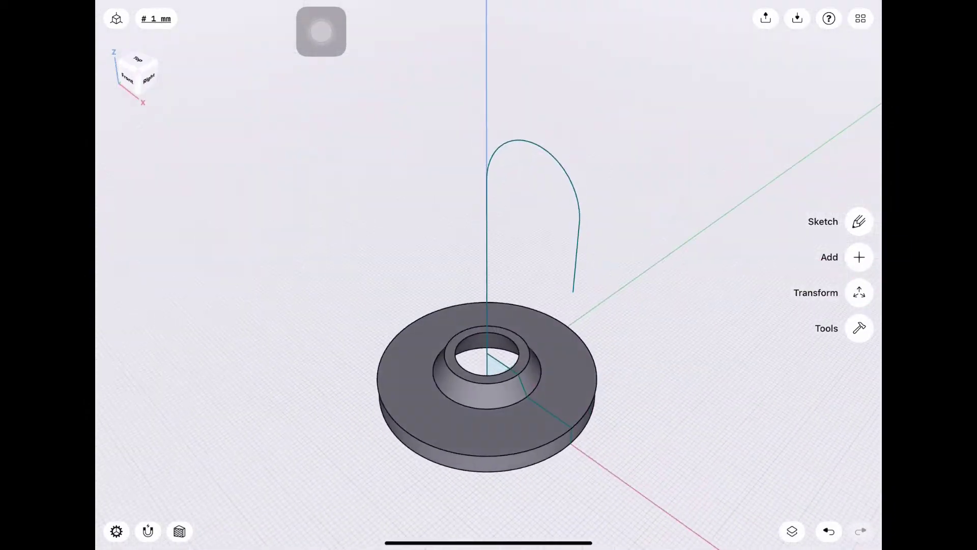
pyautogui.click(415, 387)
# - On the flange top, sketch a 2 mm radius circle at a 22.5 mm construction line's end
pyautogui.click(859, 221)
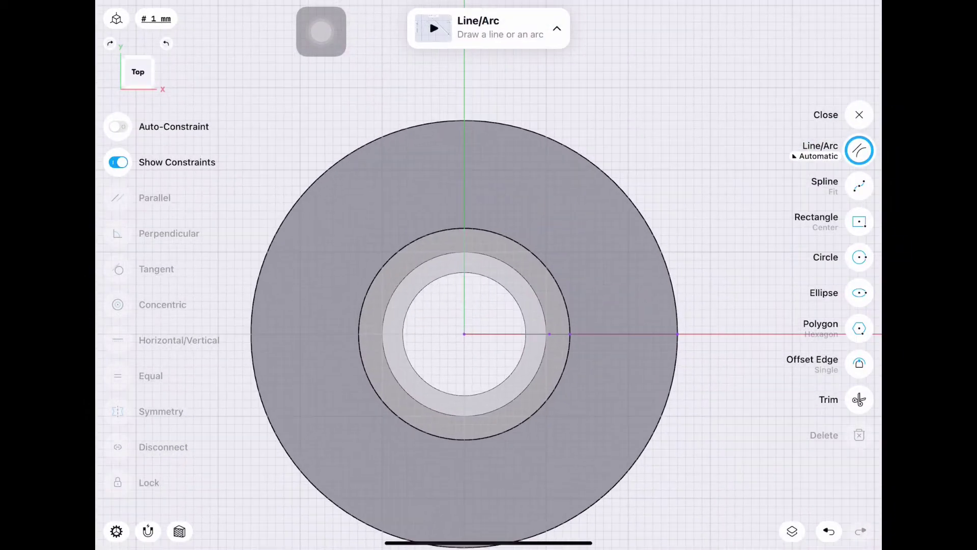
pyautogui.click(440, 243)
pyautogui.write('22.')
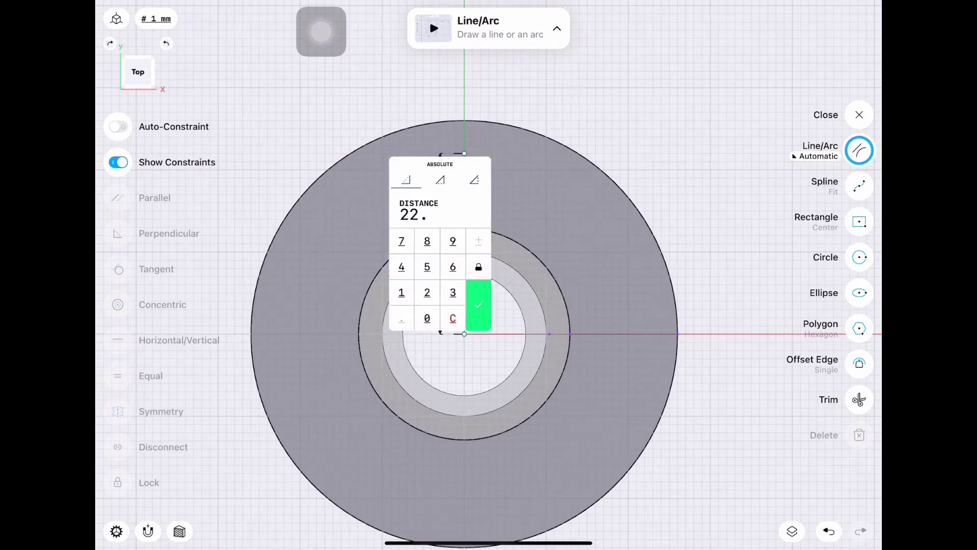
pyautogui.click(427, 267)
pyautogui.click(479, 304)
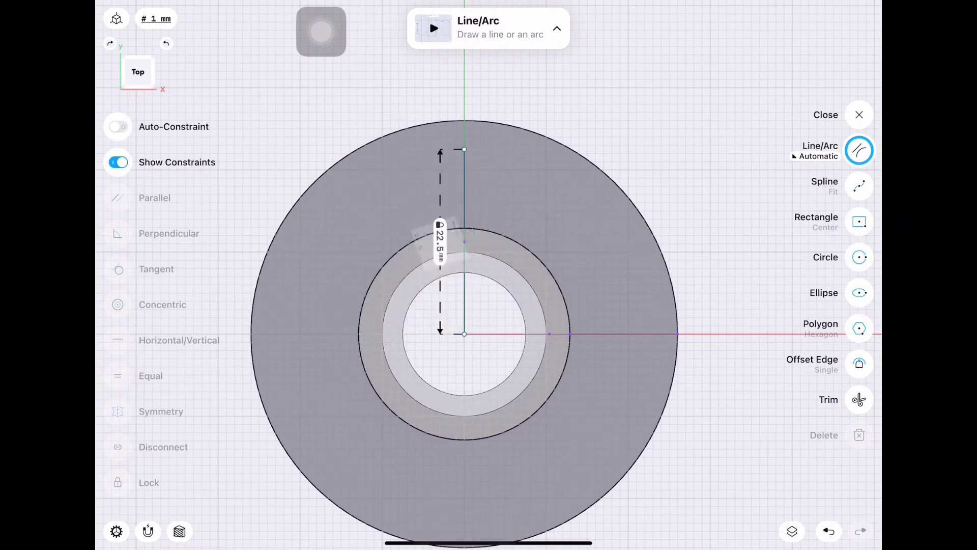
pyautogui.click(859, 257)
pyautogui.click(464, 149)
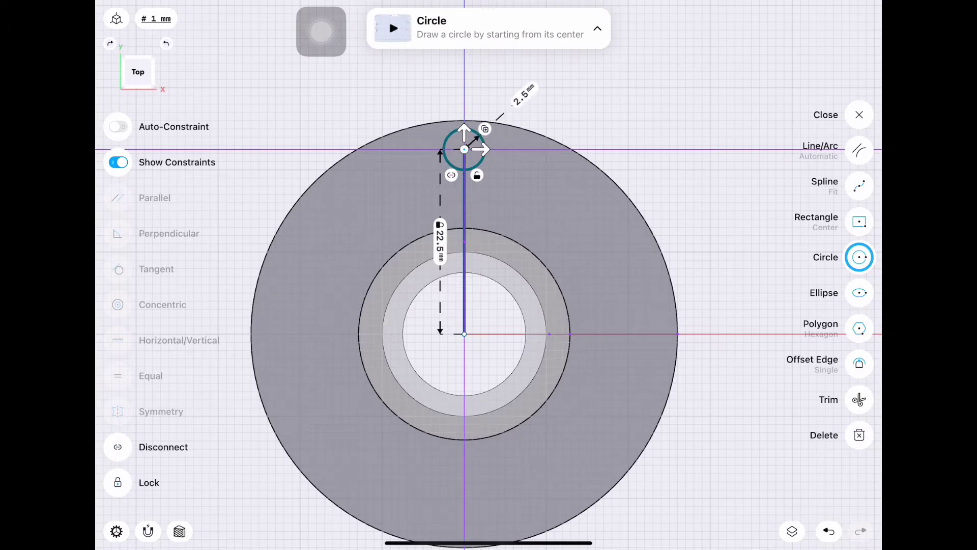
pyautogui.click(524, 93)
pyautogui.click(562, 141)
pyautogui.click(464, 239)
pyautogui.press('Delete')
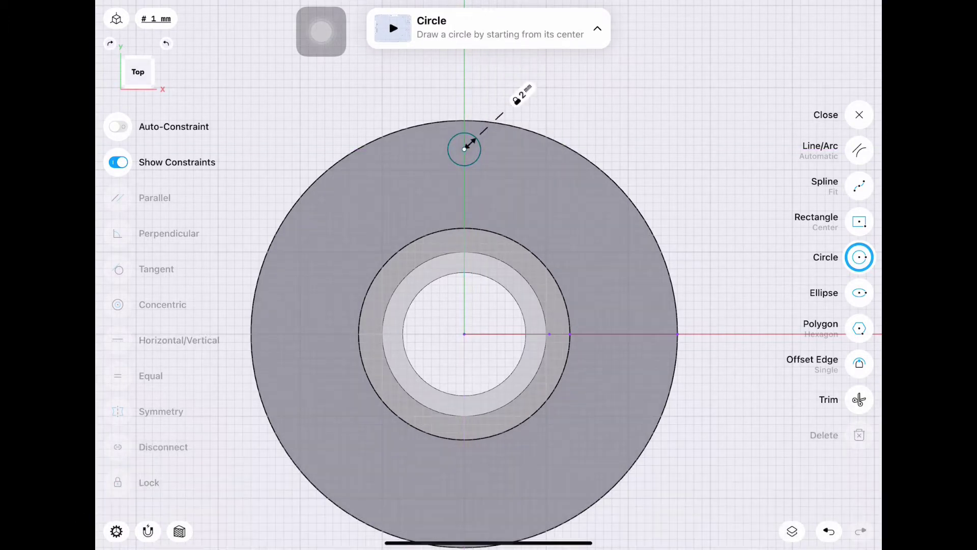
# - Rotate-copy the small circle in -90° steps around the flange centre, making four circles
pyautogui.click(859, 115)
pyautogui.click(465, 150)
pyautogui.click(859, 292)
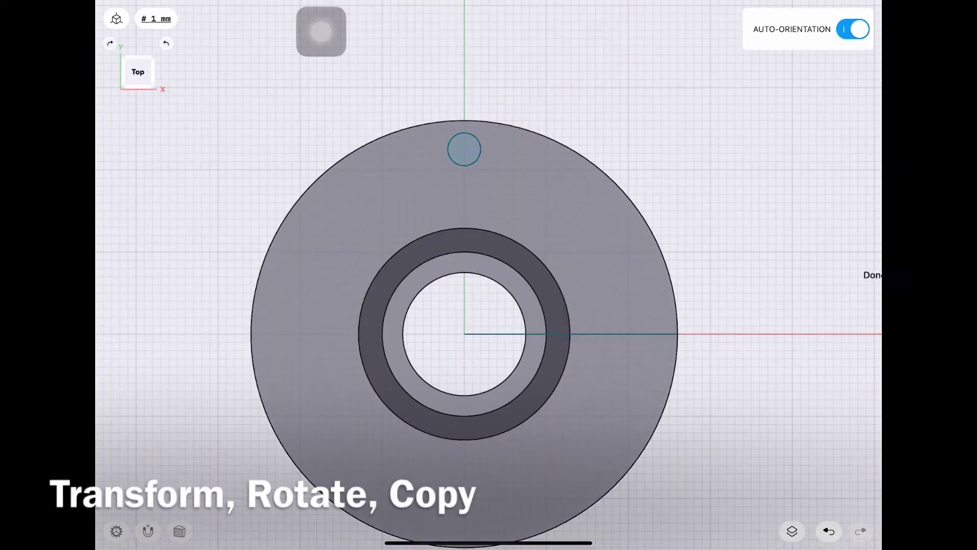
pyautogui.moveTo(464, 149); pyautogui.dragTo(464, 333)
pyautogui.click(522, 275)
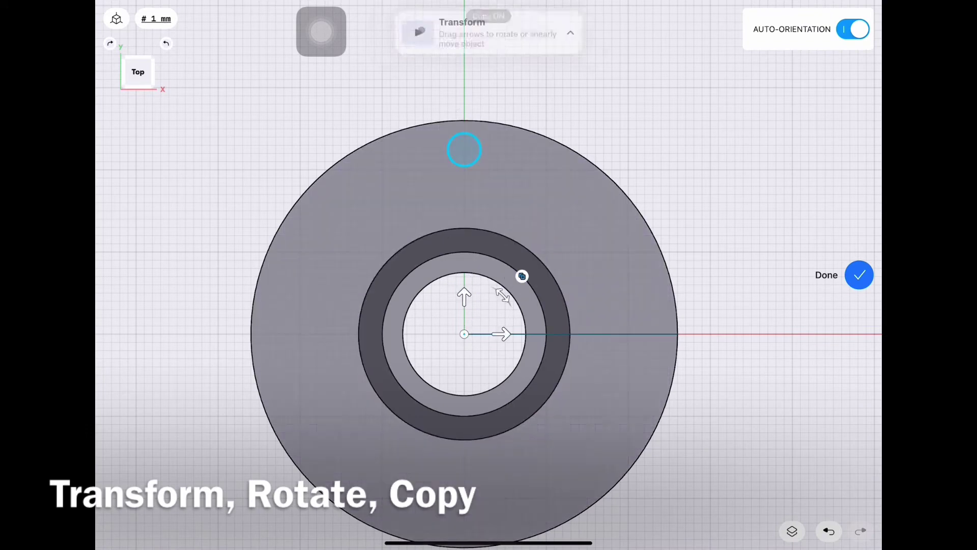
pyautogui.moveTo(503, 295); pyautogui.dragTo(646, 303)
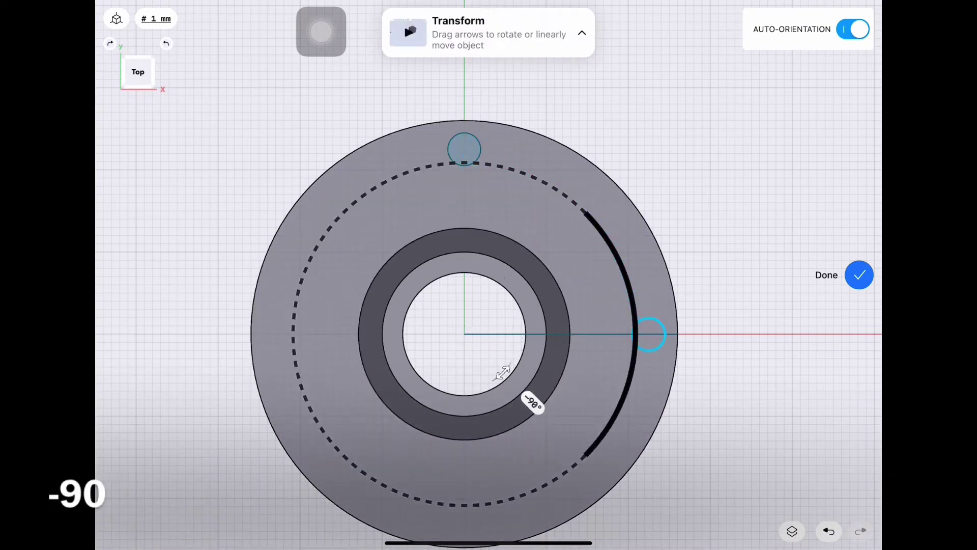
pyautogui.moveTo(502, 372)
pyautogui.mouseDown()
pyautogui.moveTo(436, 381)
pyautogui.moveTo(416, 307)
pyautogui.mouseUp()
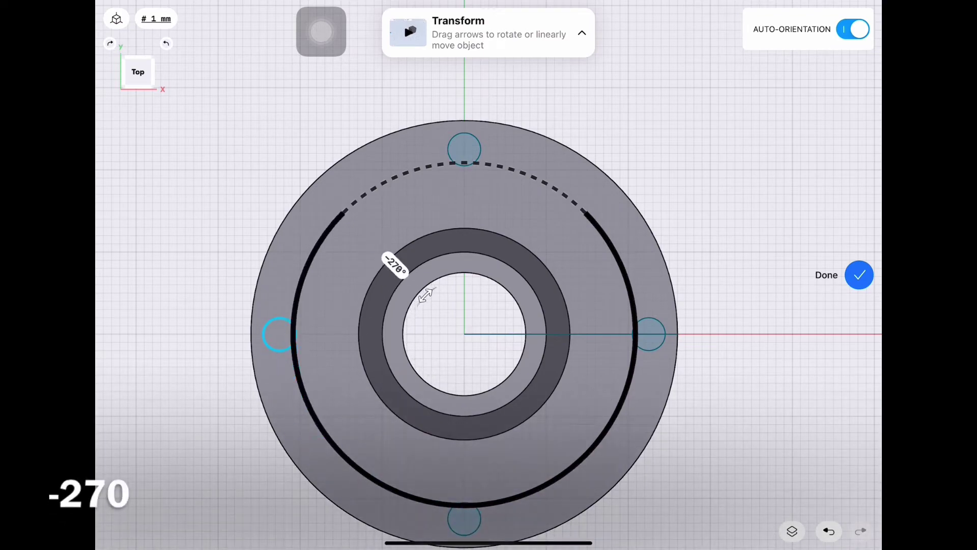
pyautogui.click(859, 275)
# - Select the hole circles and extrude them downward to cut four bolt holes through the flange
pyautogui.moveTo(464, 334); pyautogui.dragTo(465, 285)
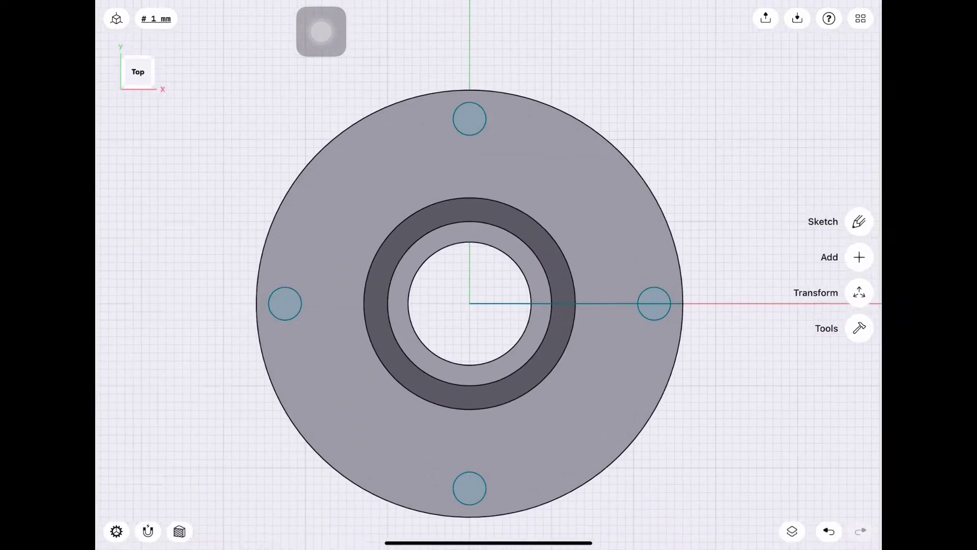
pyautogui.scroll(5, 464, 334)
pyautogui.click(552, 245)
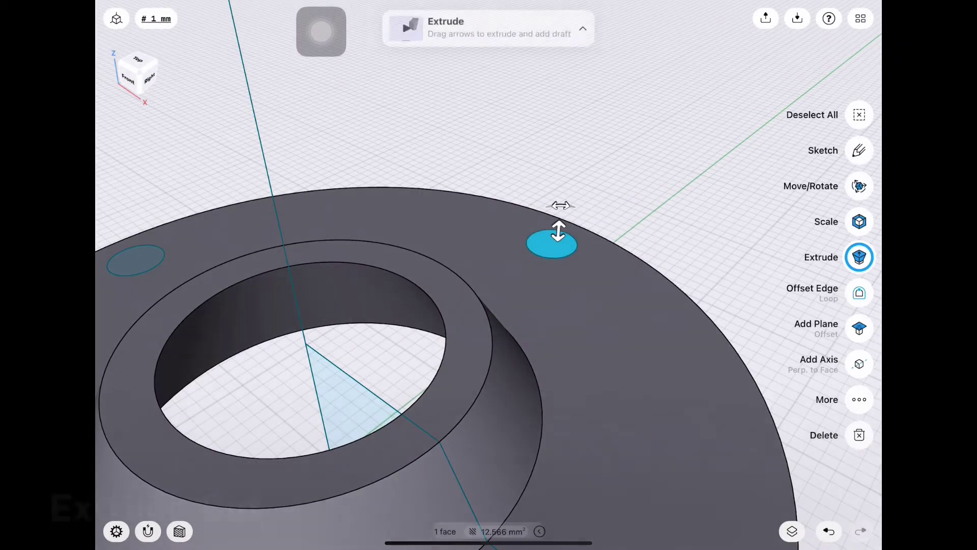
pyautogui.scroll(-5, 489, 305)
pyautogui.click(280, 234)
pyautogui.moveTo(489, 356); pyautogui.dragTo(488, 305)
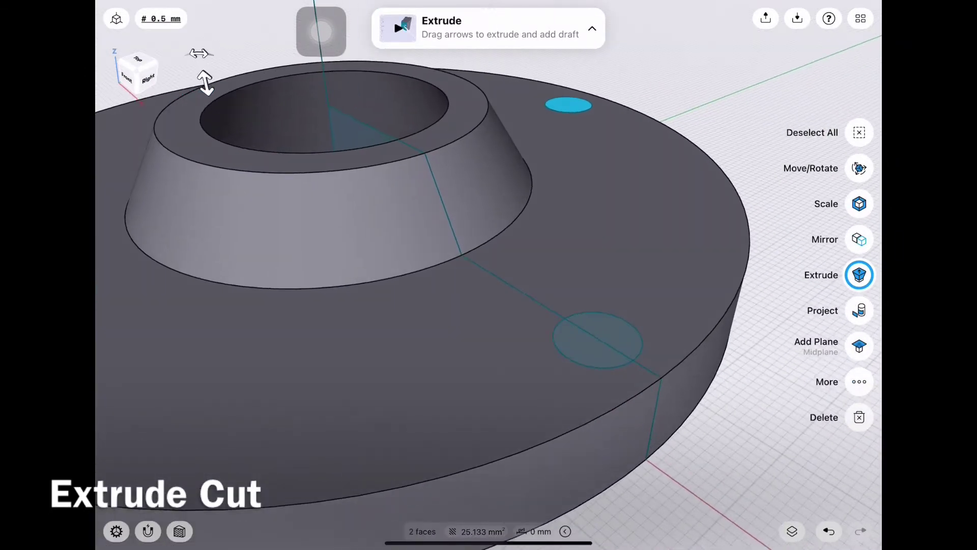
pyautogui.click(596, 337)
pyautogui.moveTo(778, 320); pyautogui.dragTo(307, 469)
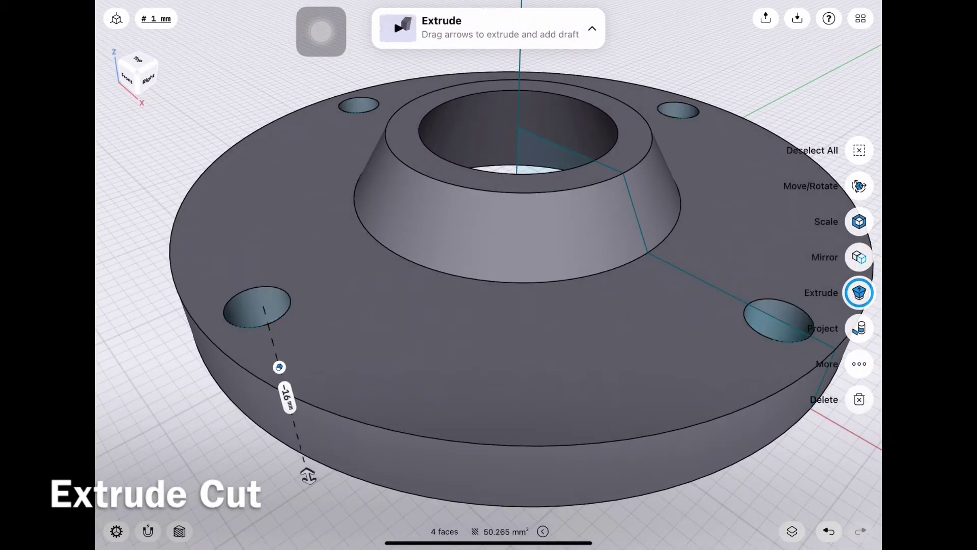
pyautogui.moveTo(489, 356)
pyautogui.mouseDown()
pyautogui.moveTo(489, 254)
pyautogui.moveTo(489, 356)
pyautogui.mouseUp()
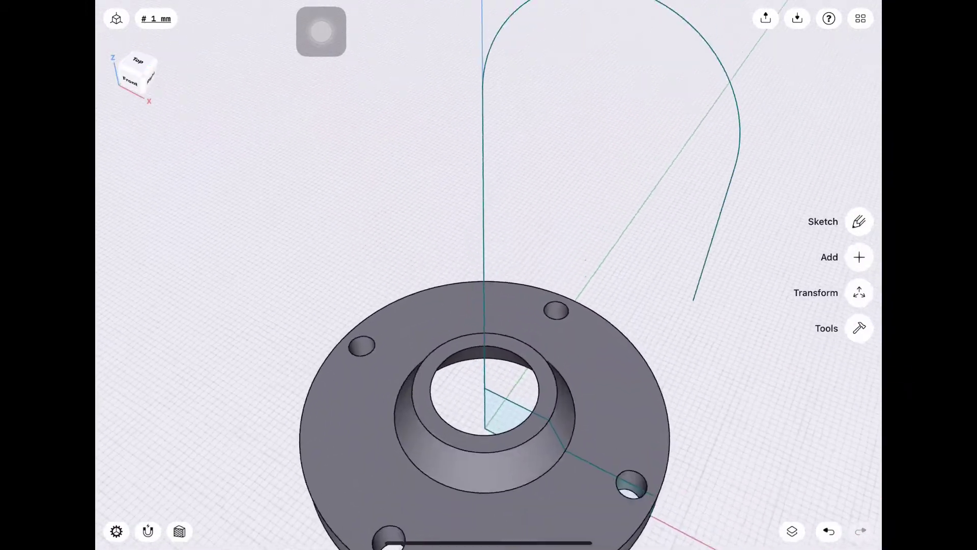
pyautogui.scroll(-5, 488, 306)
# - In the Items panel, hide Body 01 and show Sketch planes 02 and 03, then view the flange
pyautogui.click(791, 531)
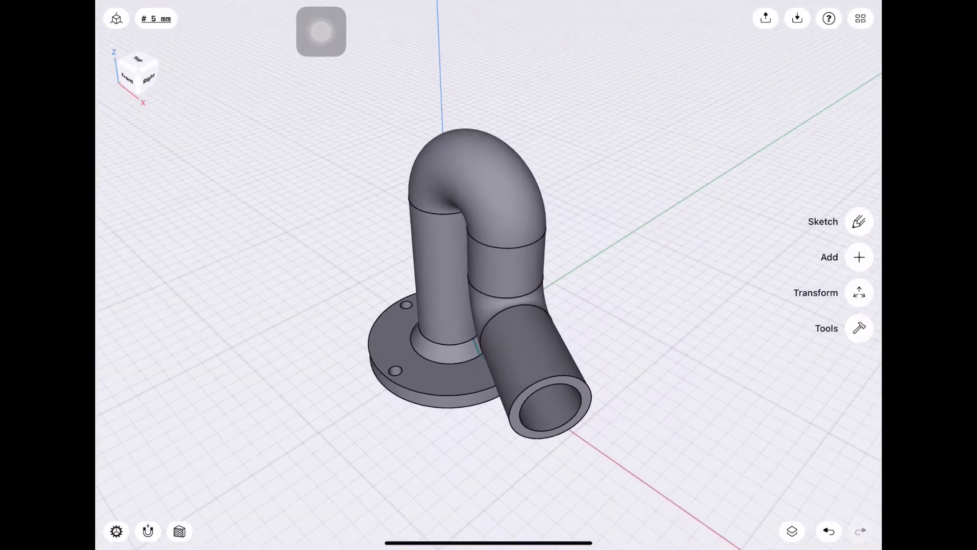
pyautogui.click(792, 530)
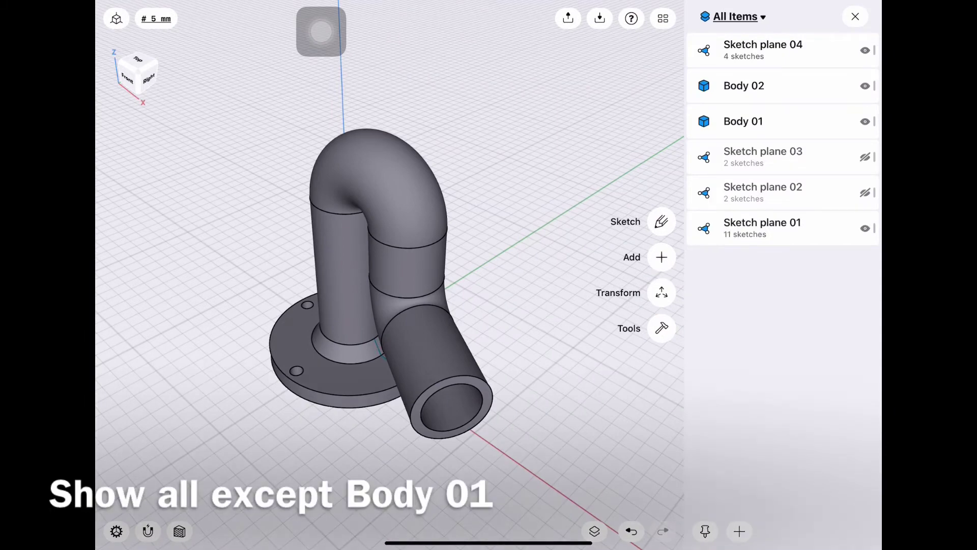
pyautogui.click(865, 157)
pyautogui.click(865, 121)
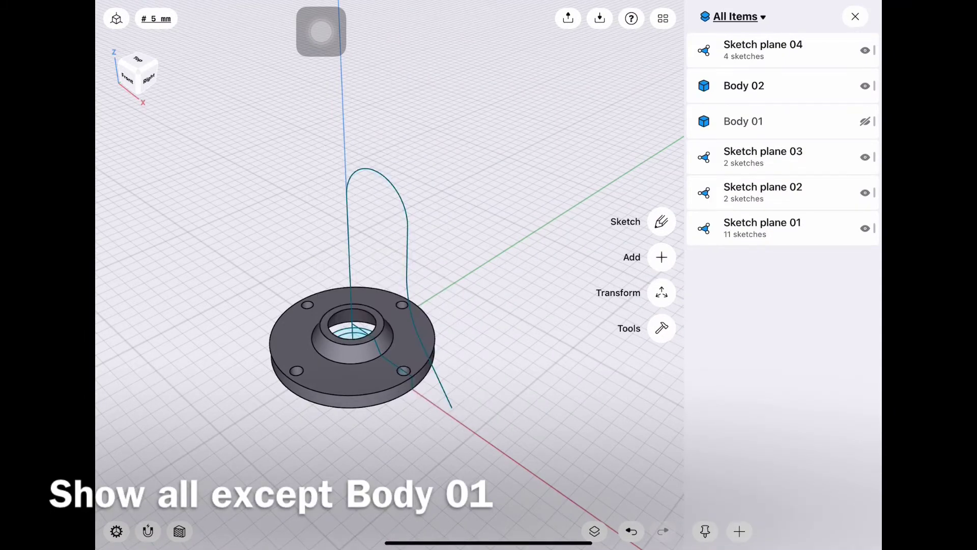
pyautogui.click(855, 16)
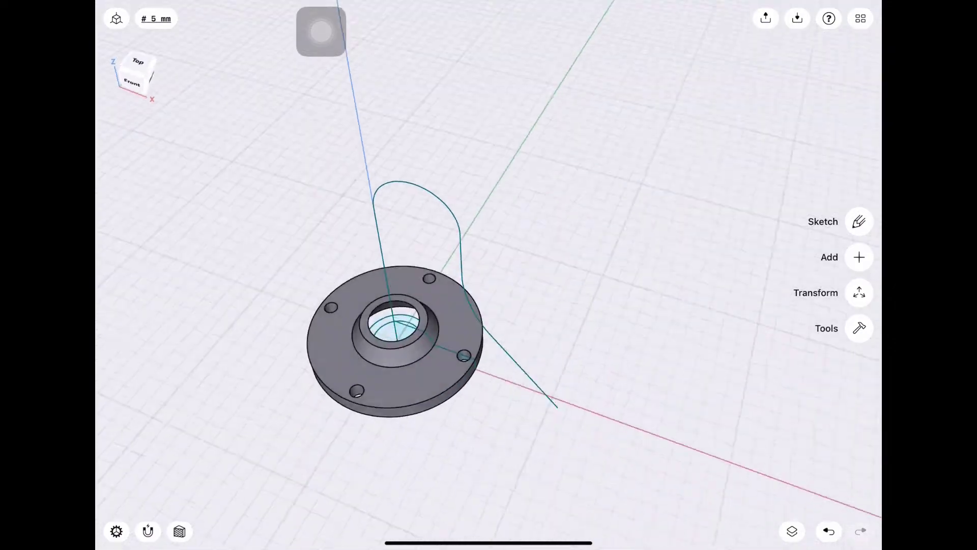
pyautogui.moveTo(458, 255); pyautogui.dragTo(509, 229)
pyautogui.moveTo(458, 203); pyautogui.dragTo(535, 204)
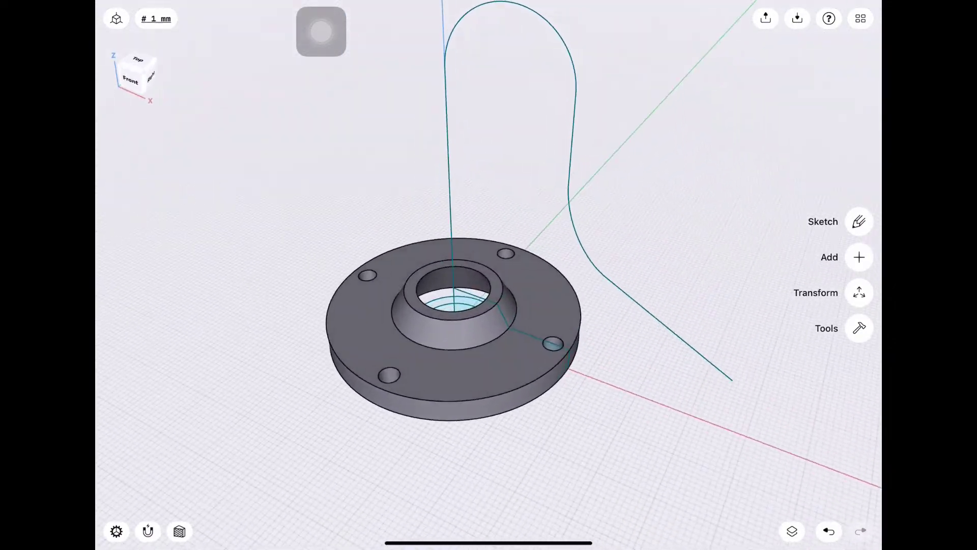
# - In Front view, rotate a copy of the flange -90° so it stands upright
pyautogui.click(859, 292)
pyautogui.click(860, 204)
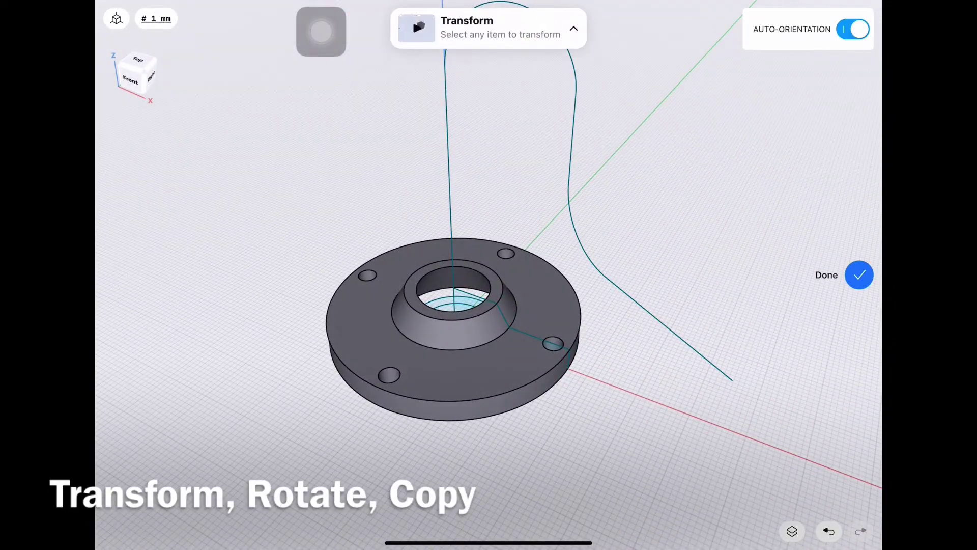
pyautogui.click(387, 330)
pyautogui.moveTo(509, 229); pyautogui.dragTo(509, 152)
pyautogui.scroll(5, 417, 356)
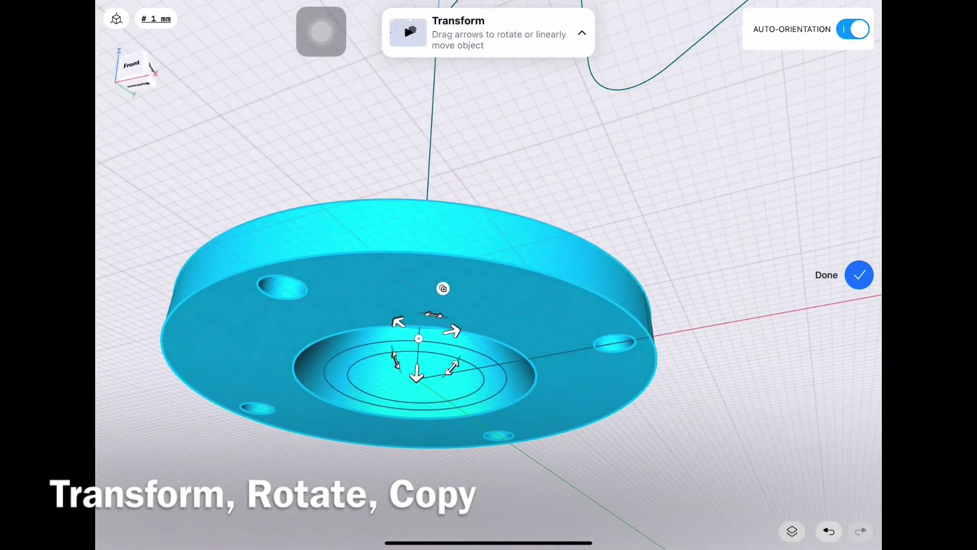
pyautogui.scroll(3, 418, 357)
pyautogui.click(133, 77)
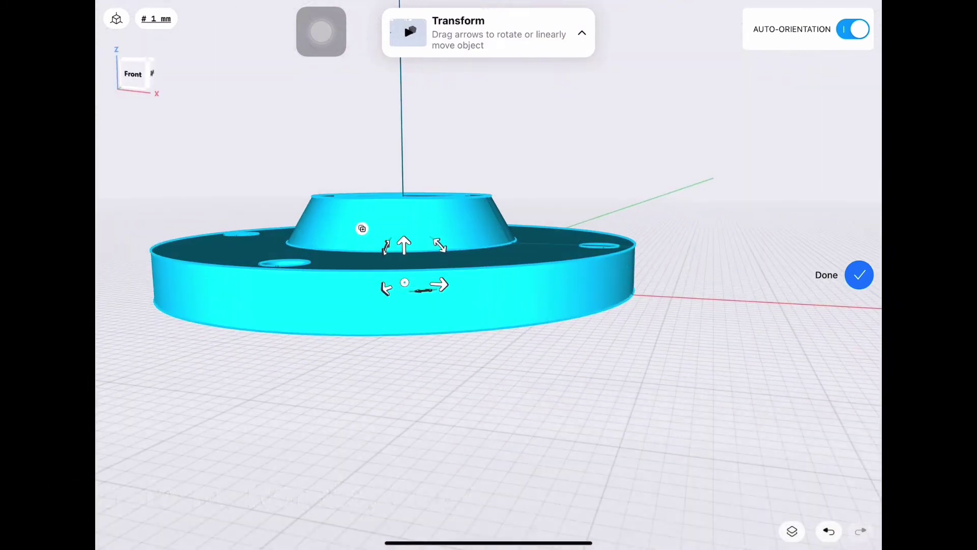
pyautogui.click(511, 308)
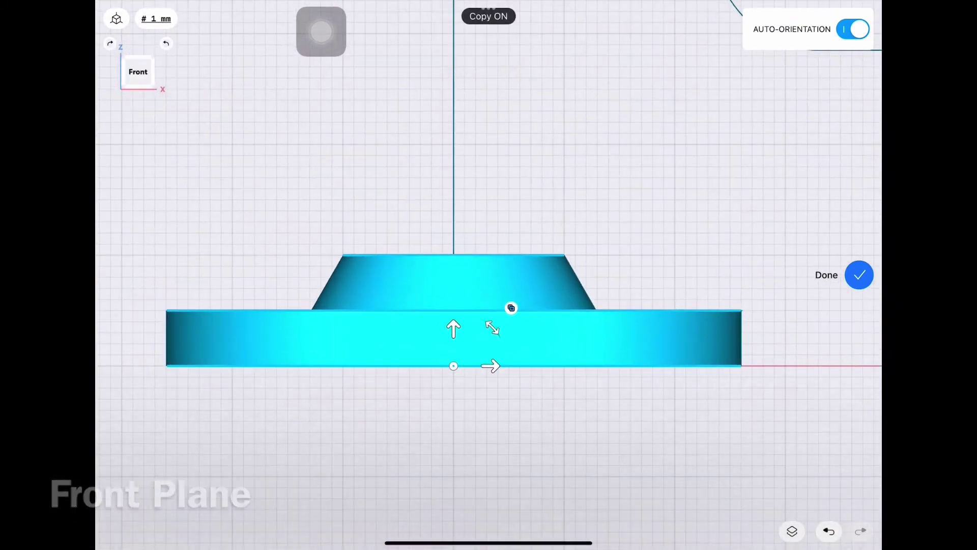
pyautogui.moveTo(492, 328)
pyautogui.mouseDown()
pyautogui.moveTo(427, 319)
pyautogui.moveTo(415, 327)
pyautogui.mouseUp()
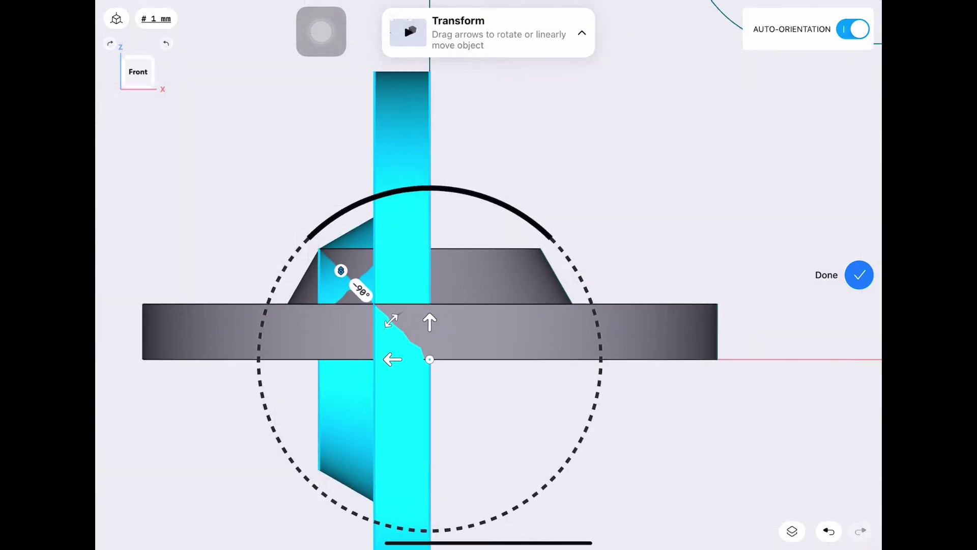
# - In Top view, turn the upright flange copy -30° about the vertical axis
pyautogui.moveTo(687, 152); pyautogui.dragTo(595, 255)
pyautogui.moveTo(662, 178); pyautogui.dragTo(636, 315)
pyautogui.click(137, 62)
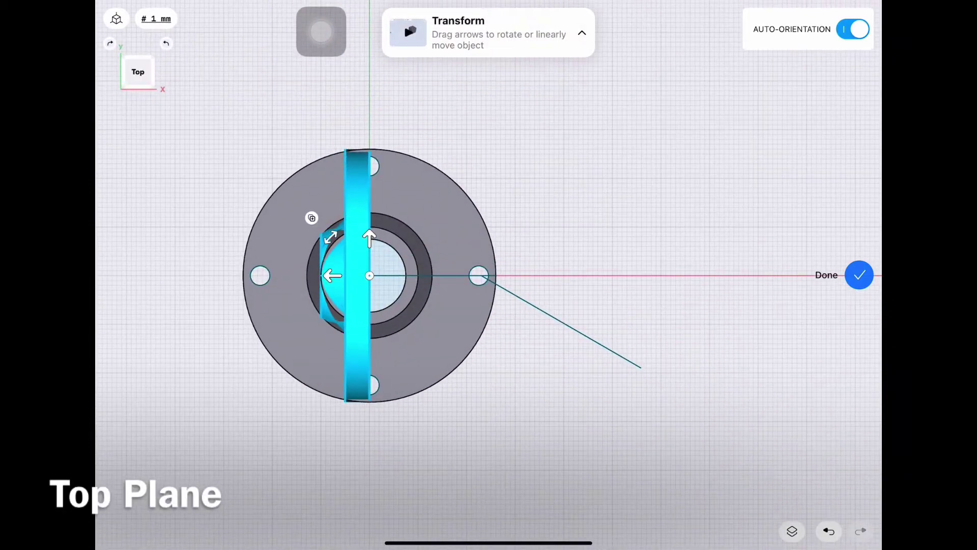
pyautogui.moveTo(330, 236); pyautogui.dragTo(355, 222)
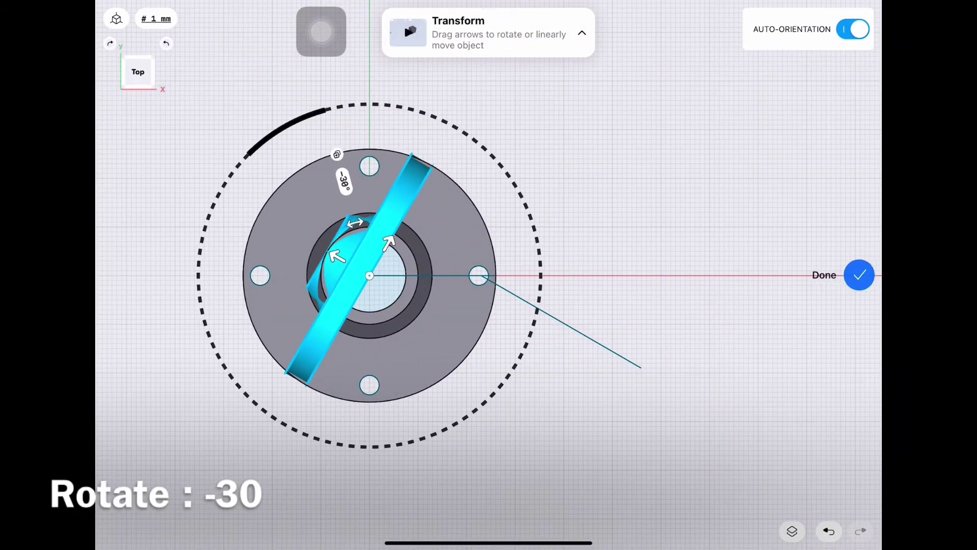
pyautogui.click(859, 275)
pyautogui.moveTo(560, 382)
pyautogui.mouseDown()
pyautogui.moveTo(509, 148)
pyautogui.moveTo(509, 163)
pyautogui.mouseUp()
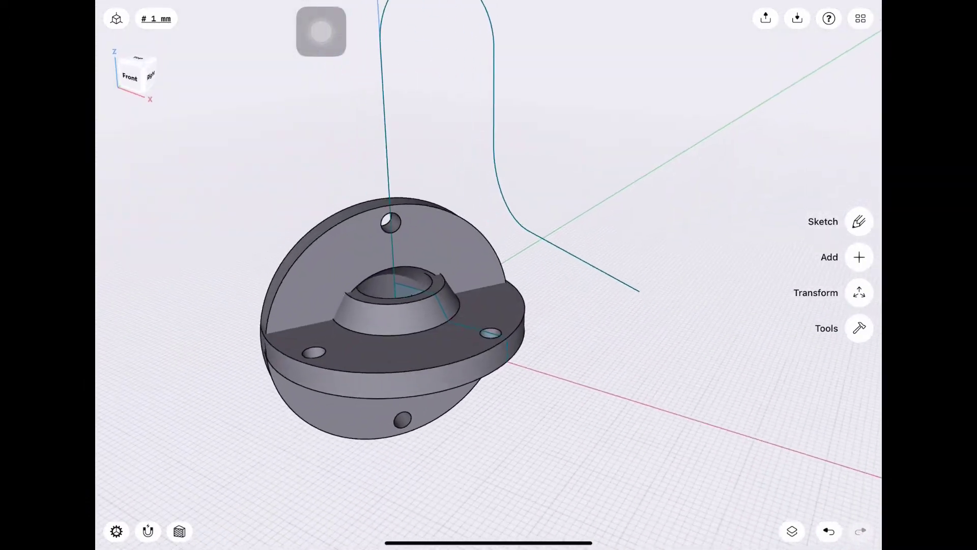
# - Hide the original flange Body 02 in the Items panel
pyautogui.click(792, 531)
pyautogui.click(865, 121)
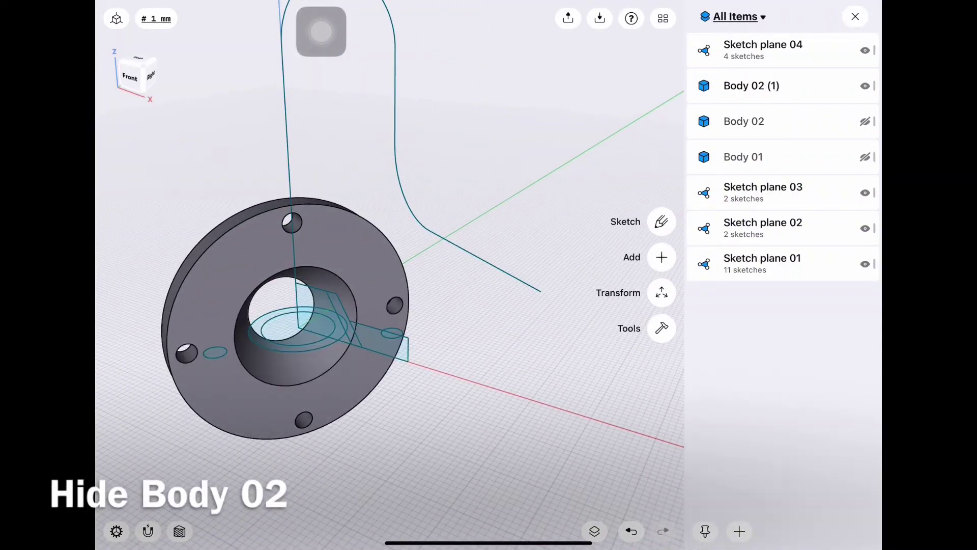
pyautogui.click(855, 16)
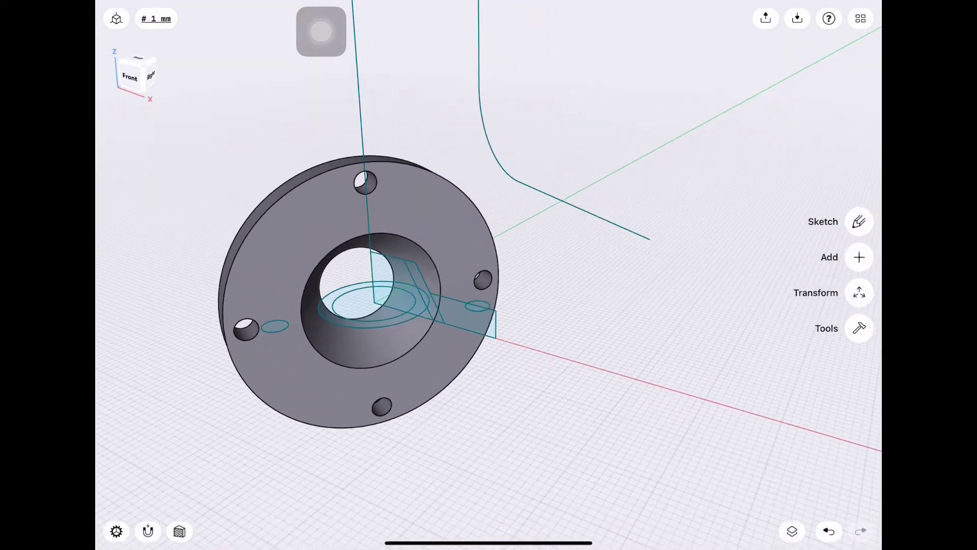
# - Translate the copied flange 65.567 mm to the open end of the pipe path
pyautogui.click(859, 292)
pyautogui.click(860, 275)
pyautogui.click(265, 376)
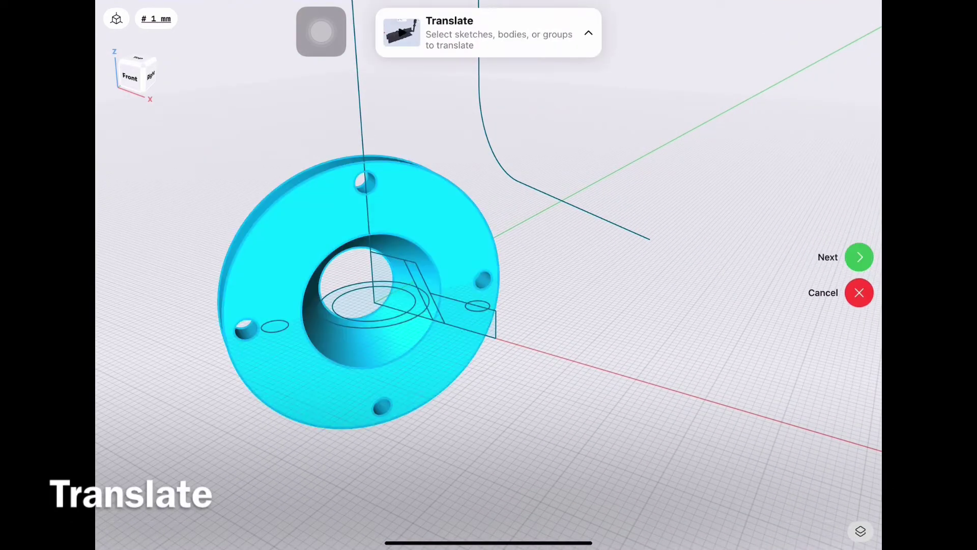
pyautogui.moveTo(662, 331); pyautogui.dragTo(723, 331)
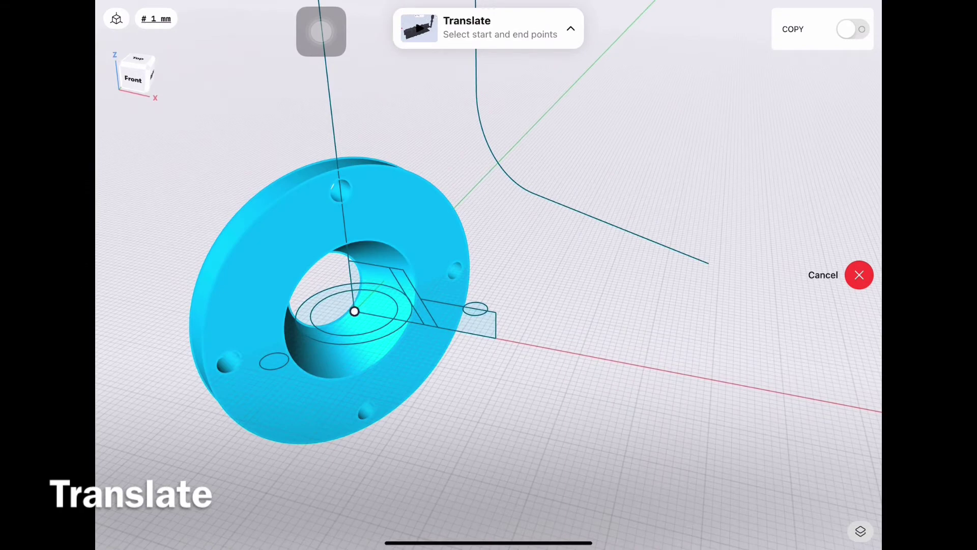
pyautogui.scroll(3, 371, 321)
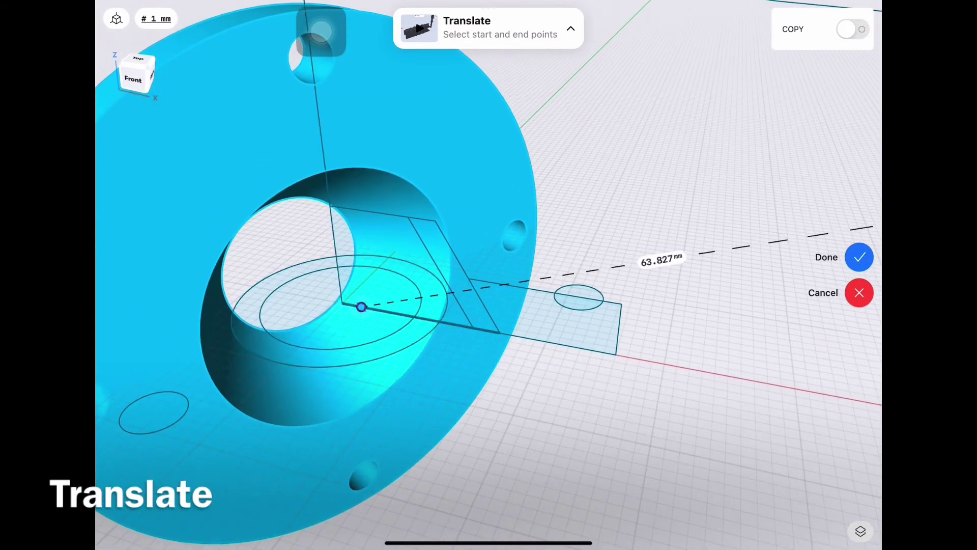
pyautogui.scroll(-3, 357, 305)
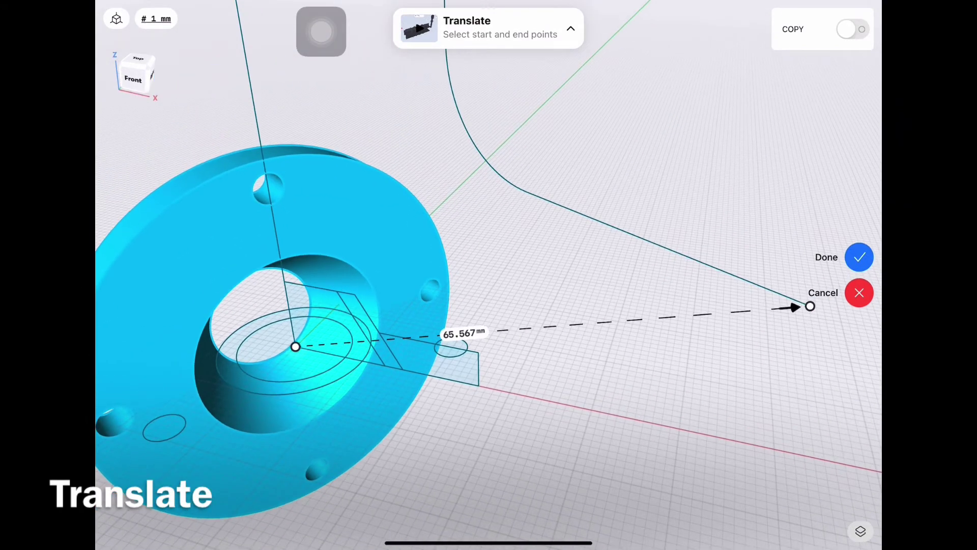
pyautogui.scroll(-3, 267, 237)
pyautogui.scroll(-2, 489, 275)
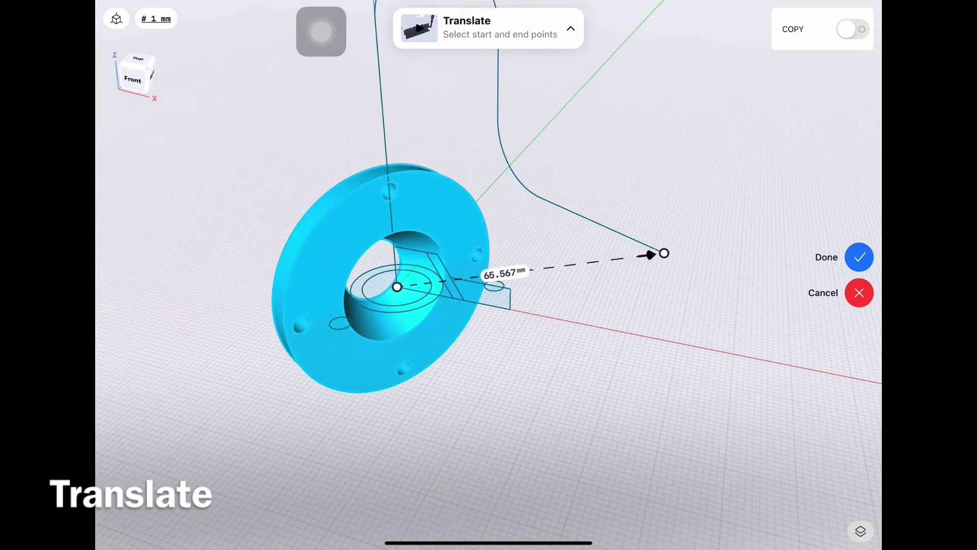
pyautogui.click(859, 257)
pyautogui.scroll(-3, 306, 382)
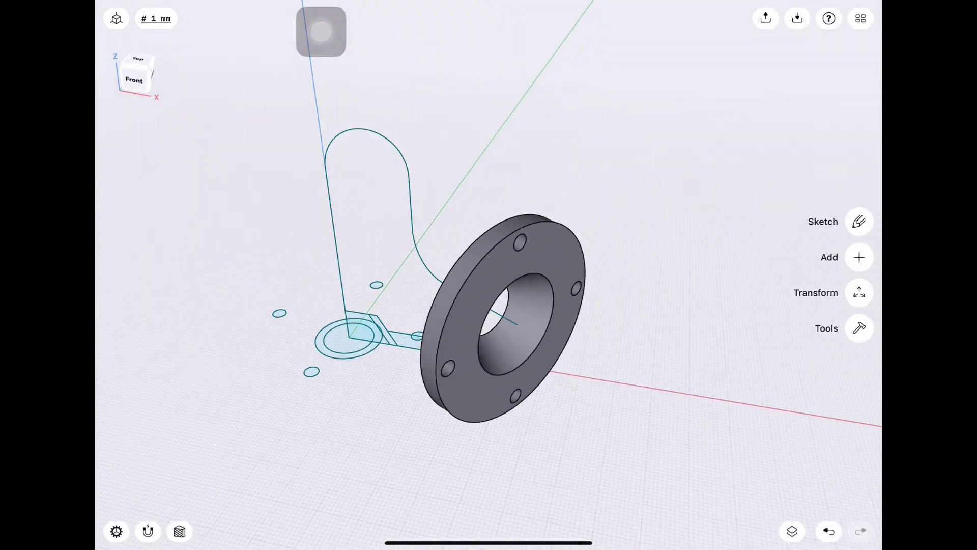
# - Show Body 02 and Body 01 again in the Items panel
pyautogui.click(792, 531)
pyautogui.click(865, 122)
pyautogui.click(865, 157)
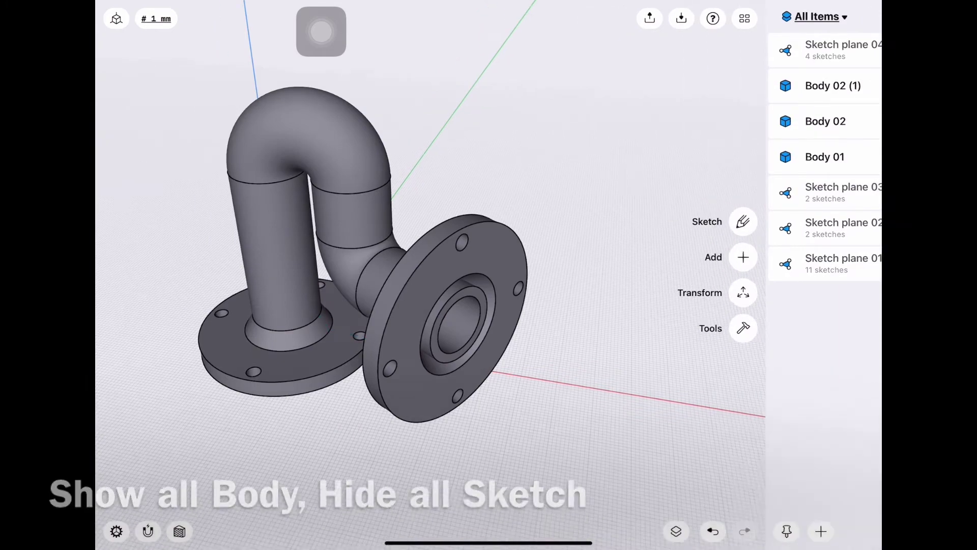
# - Unite the pipe and flange bodies into a single body
pyautogui.click(855, 16)
pyautogui.scroll(-3, 392, 255)
pyautogui.moveTo(489, 204)
pyautogui.mouseDown()
pyautogui.moveTo(489, 433)
pyautogui.moveTo(489, 265)
pyautogui.moveTo(418, 306)
pyautogui.mouseUp()
pyautogui.click(859, 328)
pyautogui.click(859, 229)
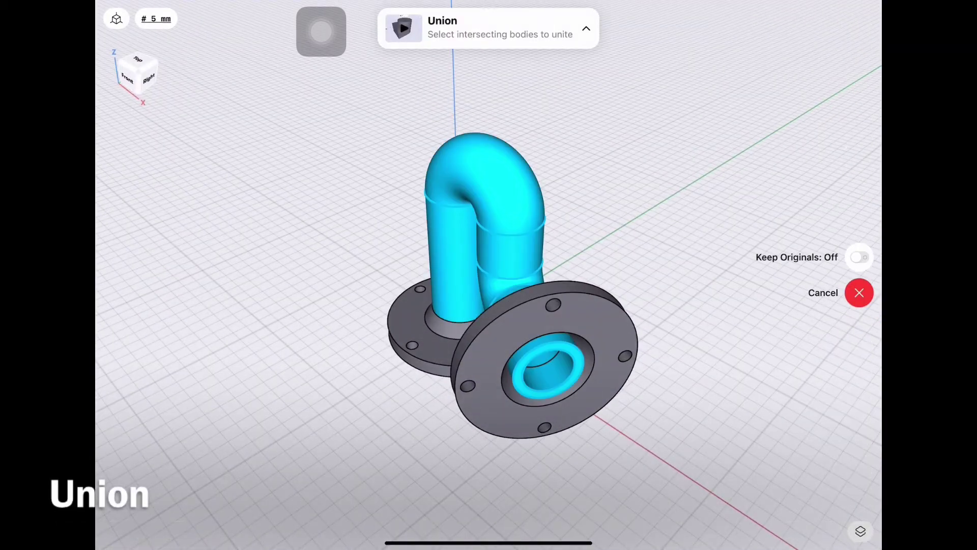
pyautogui.click(860, 239)
# - Offset the side flange's inner bore face
pyautogui.moveTo(489, 204)
pyautogui.mouseDown()
pyautogui.moveTo(488, 331)
pyautogui.moveTo(458, 356)
pyautogui.mouseUp()
pyautogui.scroll(5, 407, 305)
pyautogui.click(412, 257)
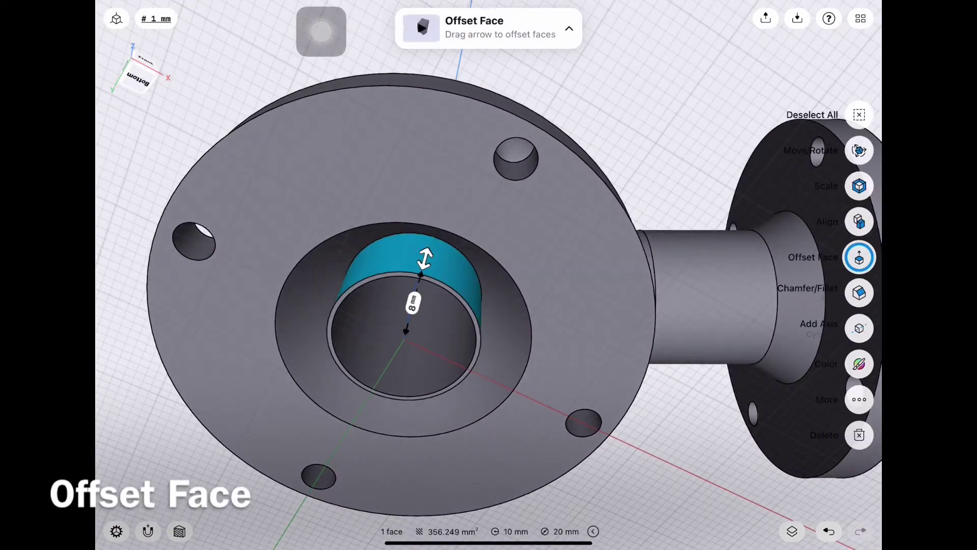
pyautogui.moveTo(488, 204)
pyautogui.mouseDown()
pyautogui.moveTo(488, 356)
pyautogui.moveTo(509, 305)
pyautogui.mouseUp()
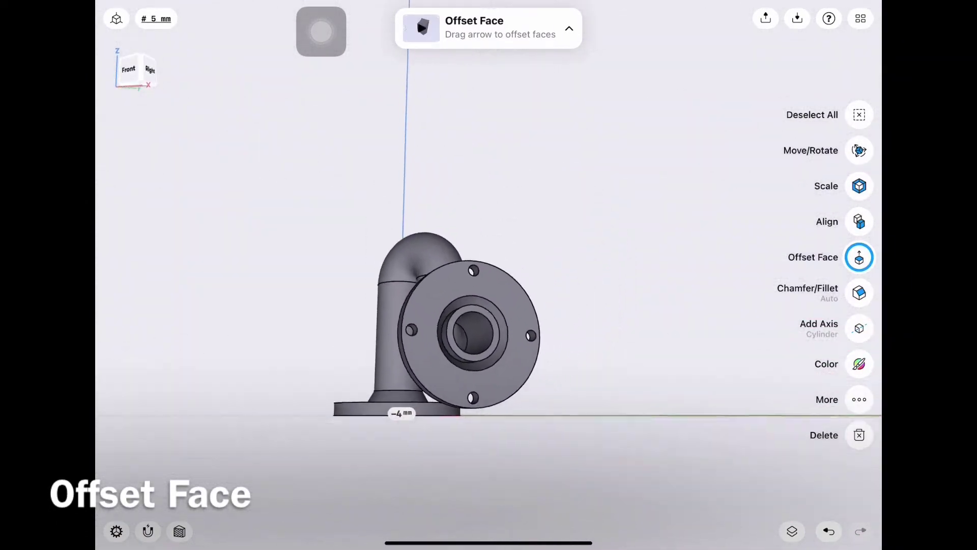
pyautogui.scroll(3, 407, 305)
pyautogui.moveTo(458, 255); pyautogui.dragTo(509, 285)
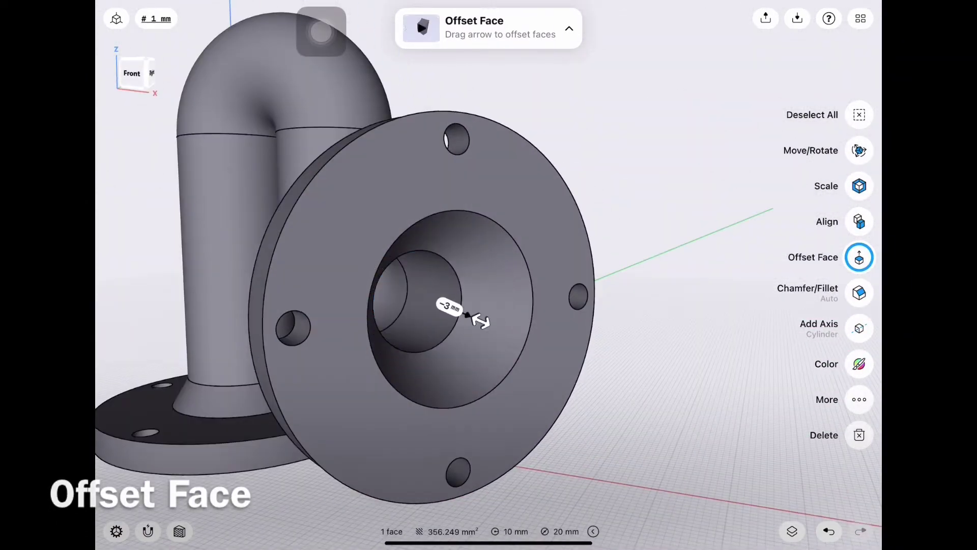
pyautogui.press('Escape')
pyautogui.scroll(-5, 458, 305)
pyautogui.moveTo(458, 254); pyautogui.dragTo(488, 275)
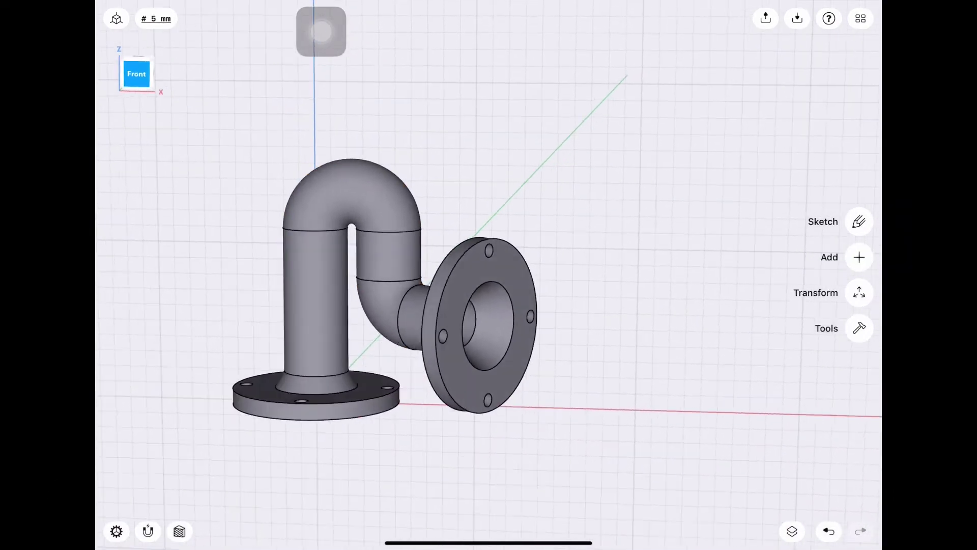
# - Toggle Section View on and off, switch to Top view, and hide every item in the model
pyautogui.click(180, 531)
pyautogui.click(179, 531)
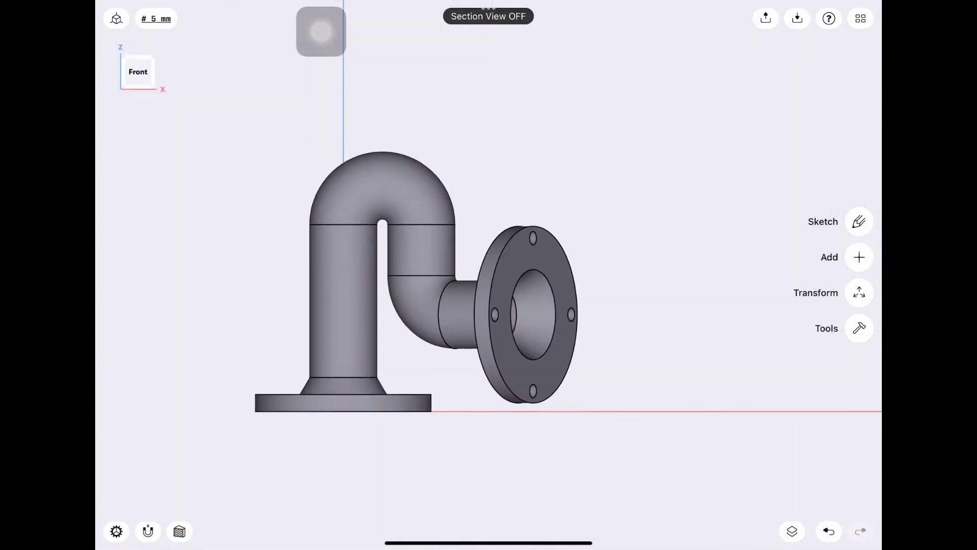
pyautogui.moveTo(458, 305); pyautogui.dragTo(559, 264)
pyautogui.moveTo(509, 306); pyautogui.dragTo(585, 275)
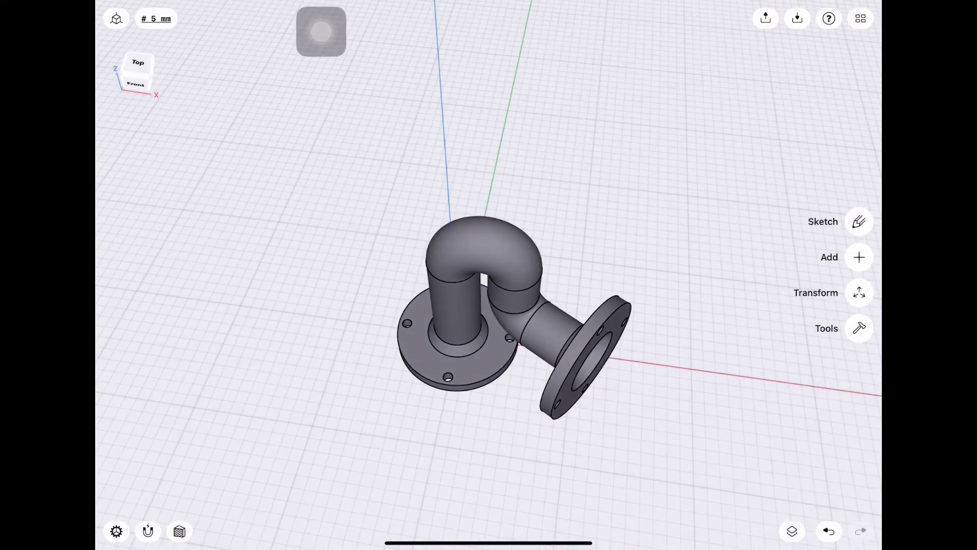
pyautogui.click(136, 60)
pyautogui.click(792, 530)
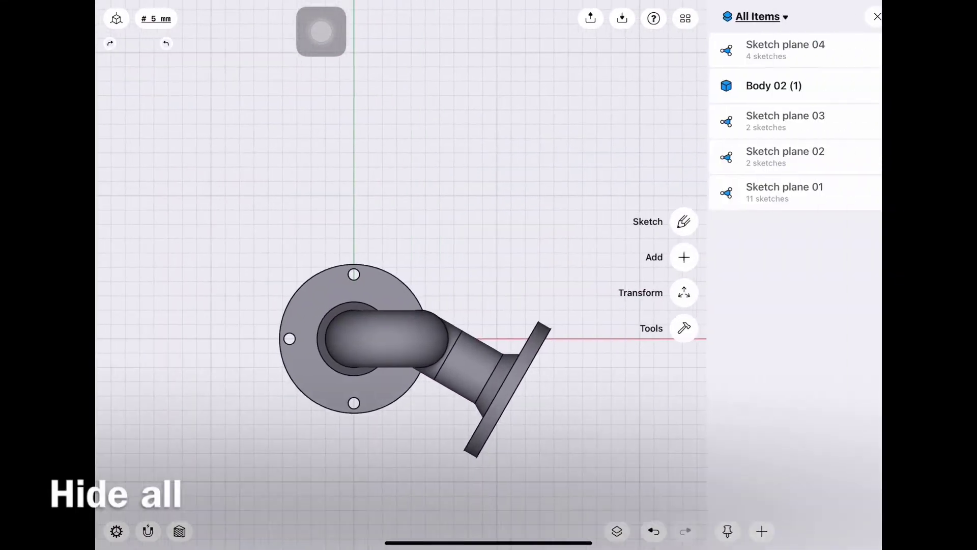
pyautogui.moveTo(866, 50); pyautogui.dragTo(865, 193)
pyautogui.click(855, 16)
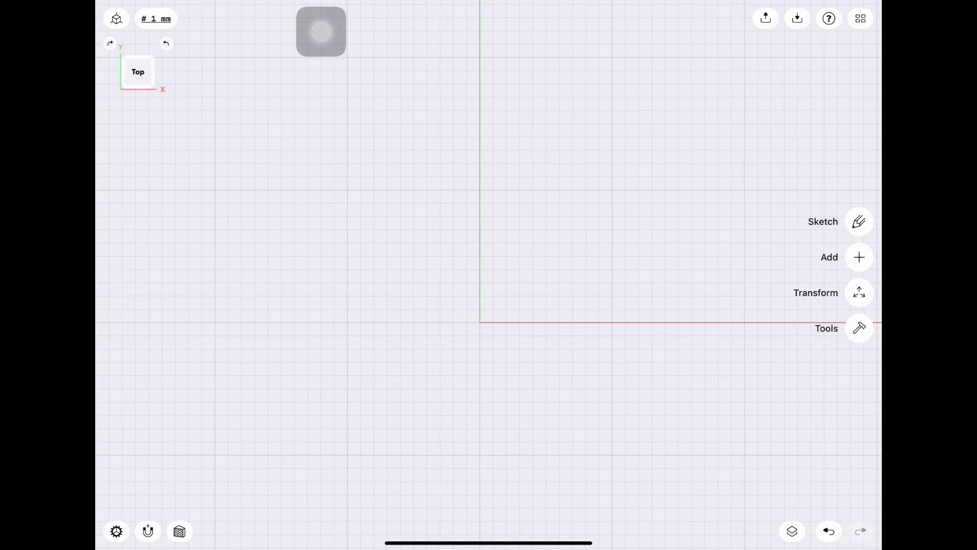
# - On the ground plane, set the inner circle to 4 mm radius and add a 2 mm circle at the origin
pyautogui.click(859, 222)
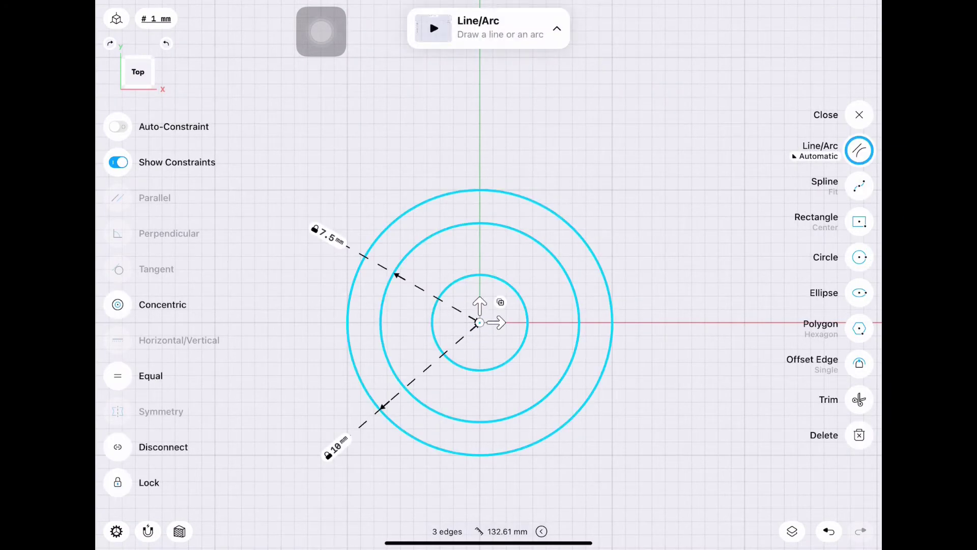
pyautogui.click(540, 270)
pyautogui.write('4')
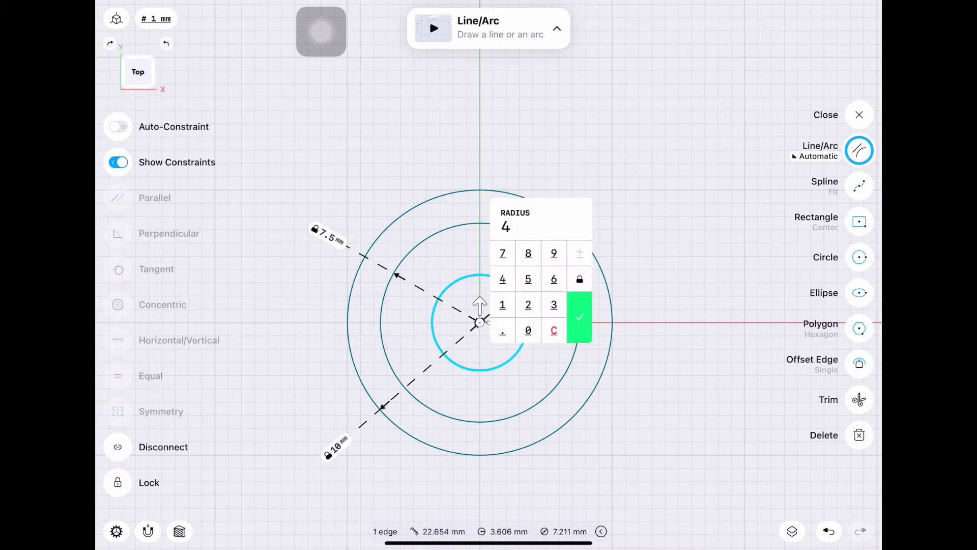
pyautogui.click(579, 316)
pyautogui.scroll(2, 474, 315)
pyautogui.scroll(2, 473, 316)
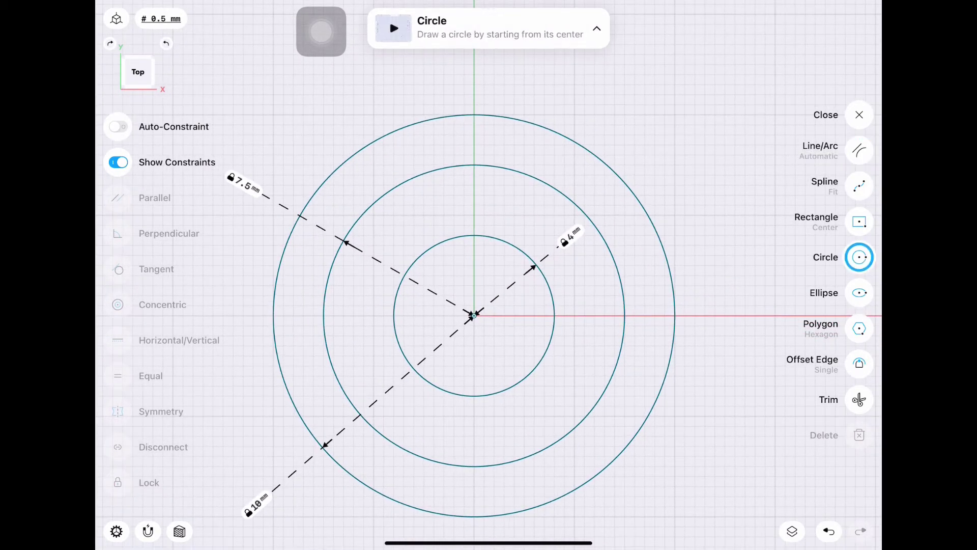
pyautogui.moveTo(473, 316); pyautogui.dragTo(519, 338)
pyautogui.click(563, 316)
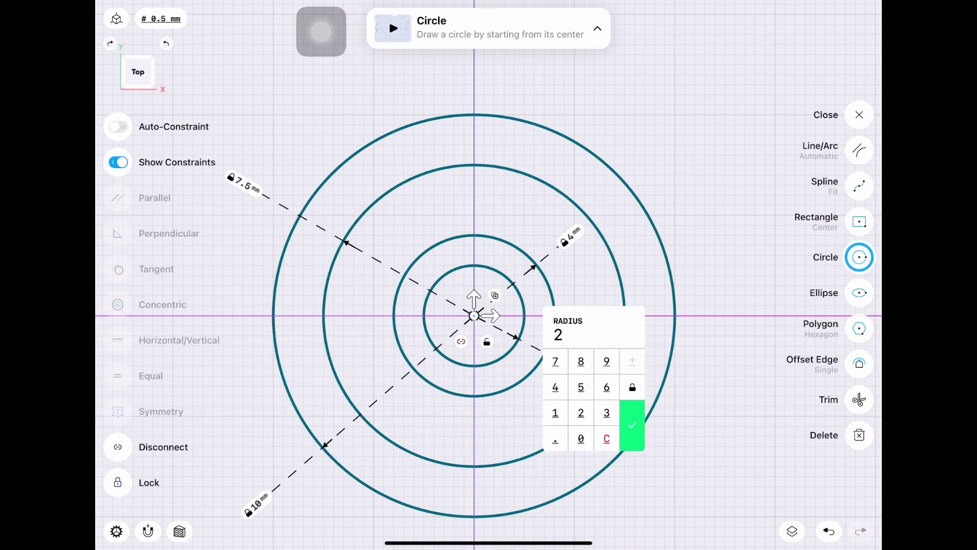
pyautogui.click(632, 425)
pyautogui.click(859, 151)
pyautogui.click(859, 115)
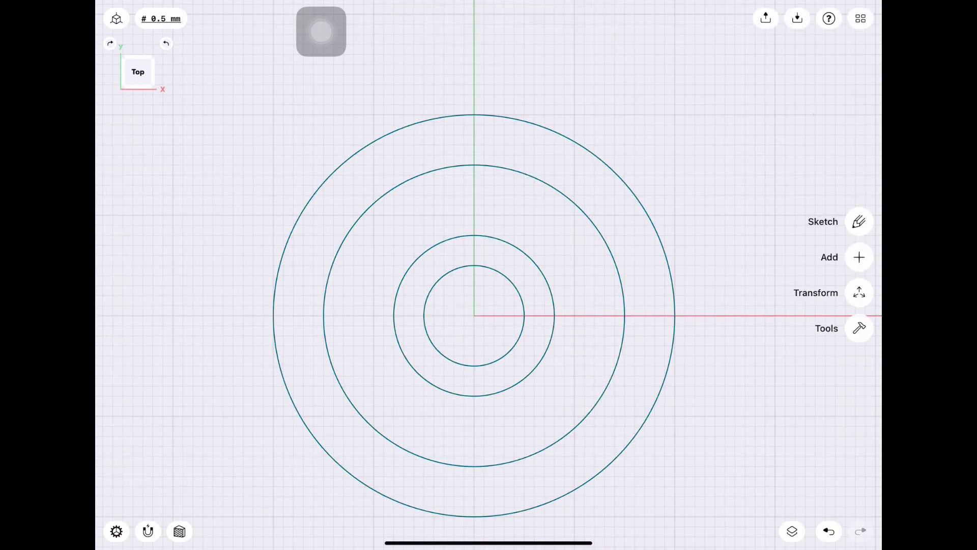
pyautogui.scroll(-2, 501, 295)
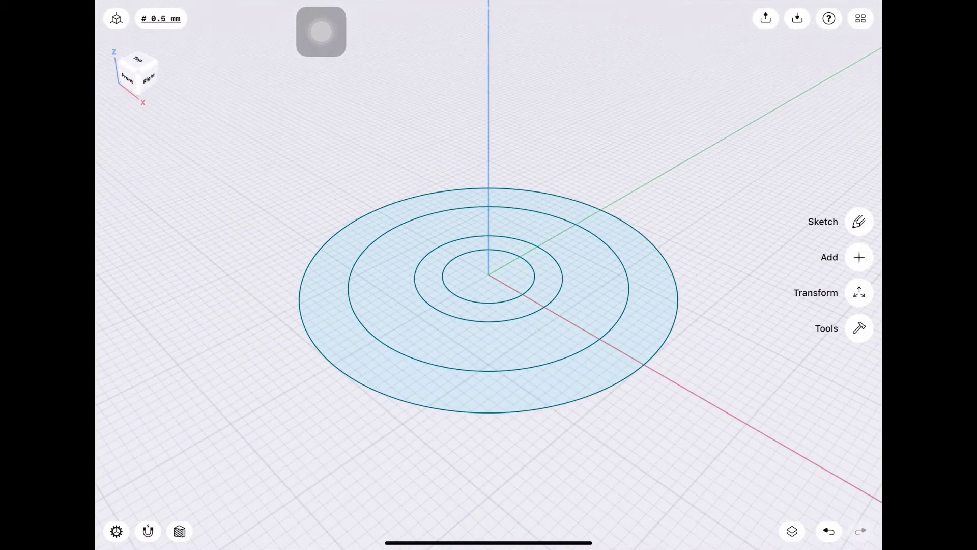
# - Move the 4 and 2 mm circles 78 mm up along Z and 11.5 mm along X
pyautogui.click(859, 293)
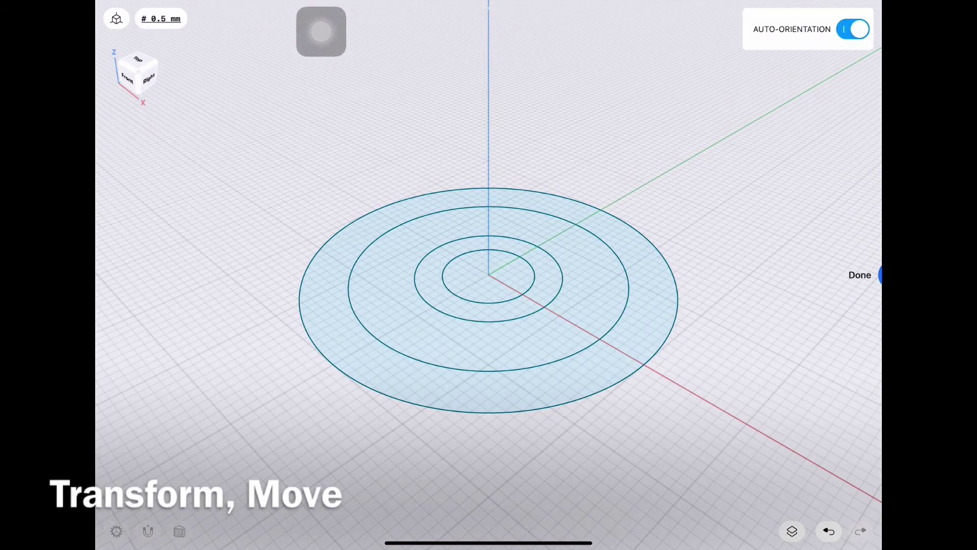
pyautogui.scroll(-3, 463, 417)
pyautogui.scroll(-2, 463, 417)
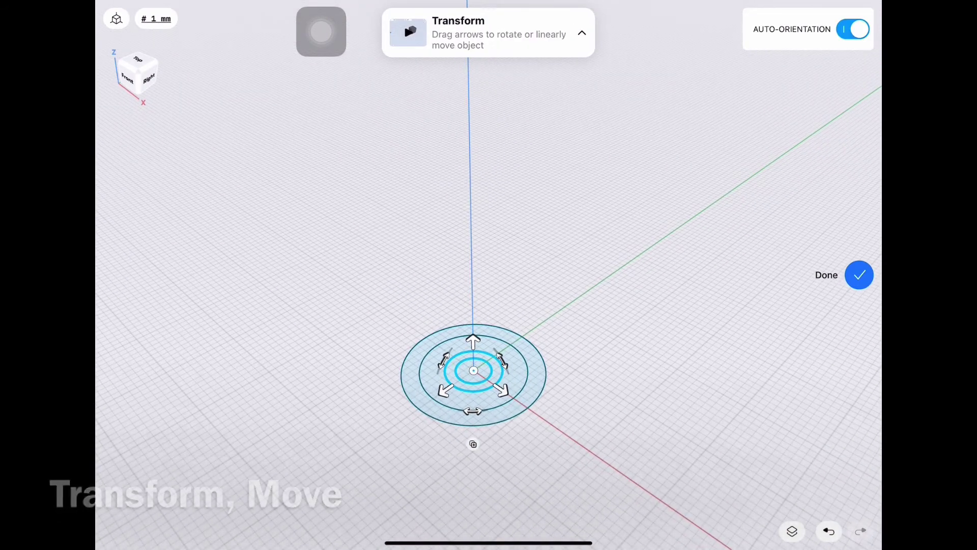
pyautogui.moveTo(473, 341); pyautogui.dragTo(470, 226)
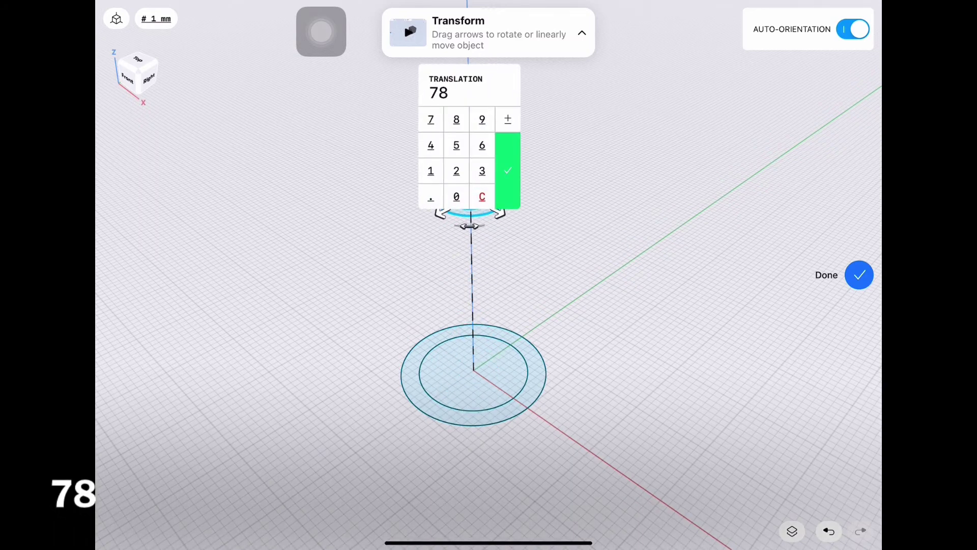
pyautogui.click(507, 171)
pyautogui.click(489, 76)
pyautogui.click(137, 60)
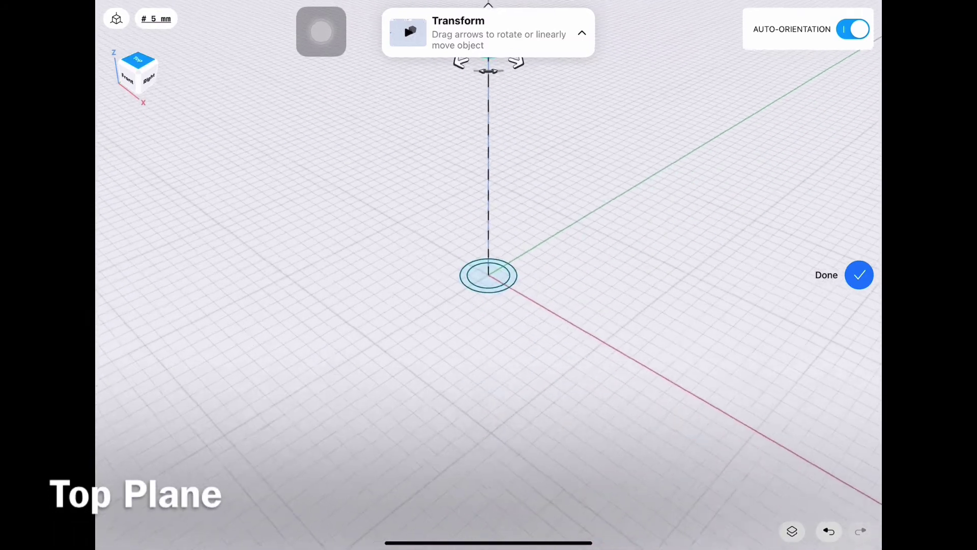
pyautogui.scroll(3, 540, 240)
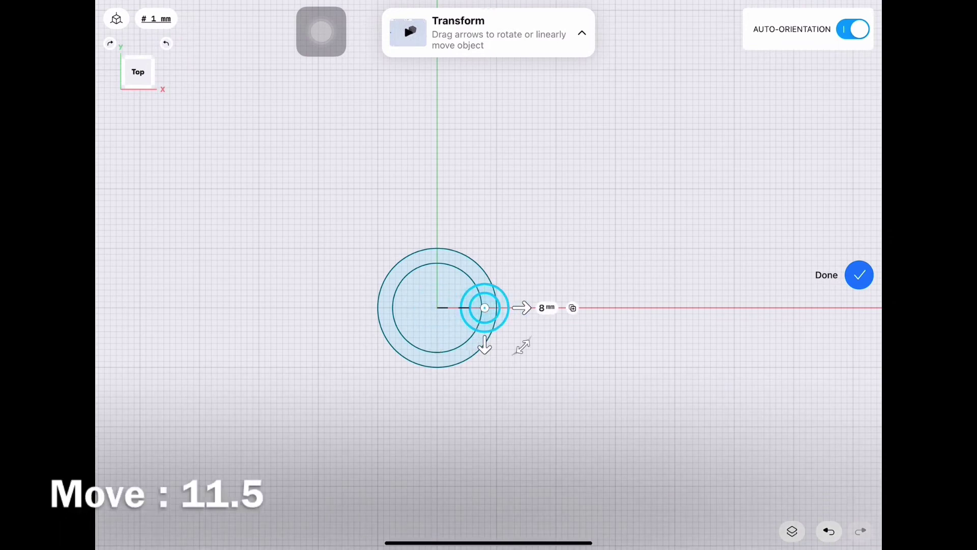
pyautogui.click(534, 316)
pyautogui.click(586, 342)
pyautogui.click(859, 275)
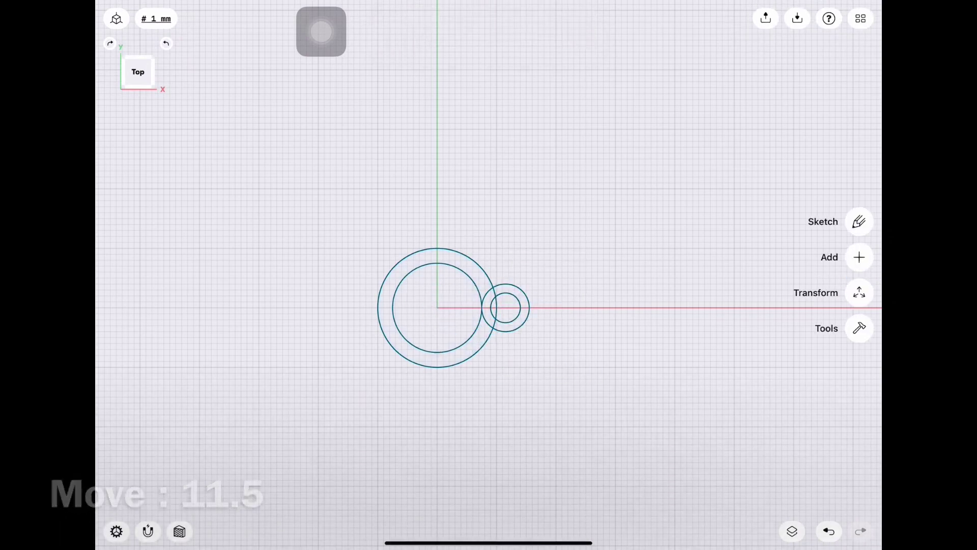
pyautogui.click(116, 19)
# - Show the hidden pipe body Body 02 again from the Items panel
pyautogui.click(792, 531)
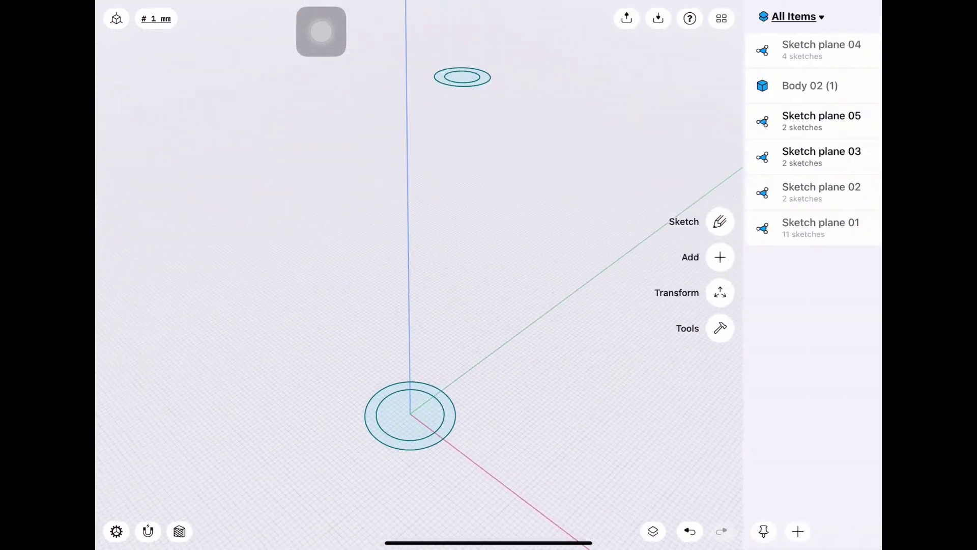
pyautogui.click(865, 85)
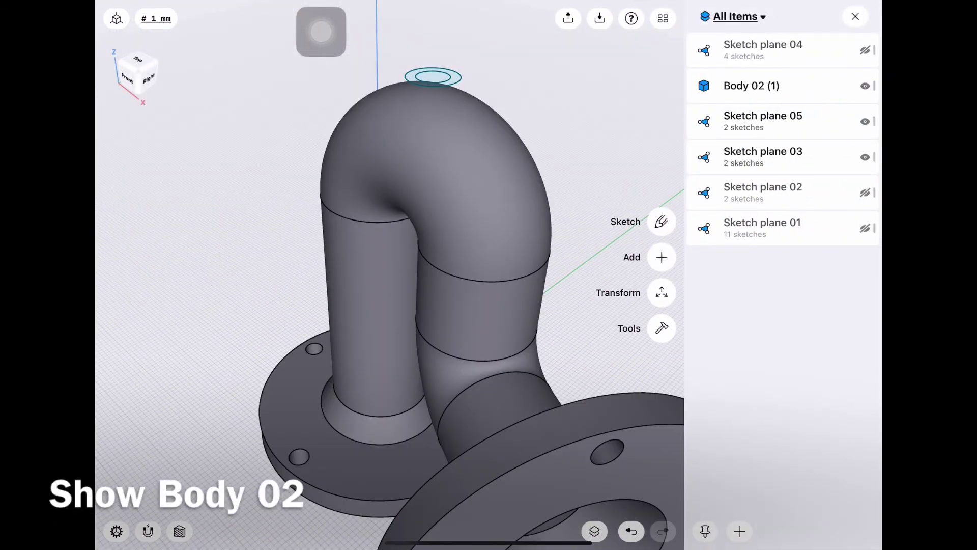
pyautogui.scroll(-3, 389, 280)
pyautogui.click(855, 16)
# - Undo the last action and select the nozzle's base edge on top of the bend
pyautogui.click(127, 78)
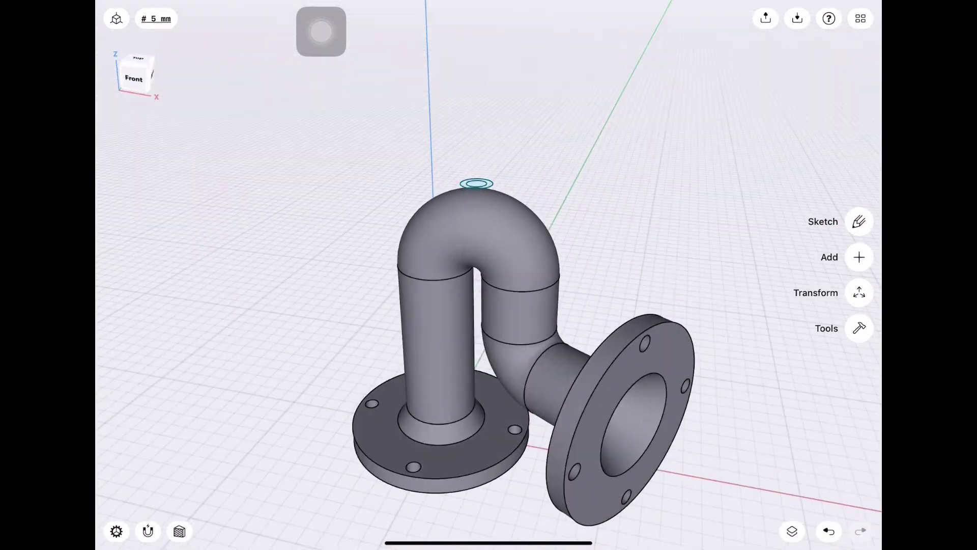
pyautogui.scroll(10, 436, 265)
pyautogui.scroll(3, 435, 265)
pyautogui.moveTo(437, 255); pyautogui.dragTo(438, 356, button='middle')
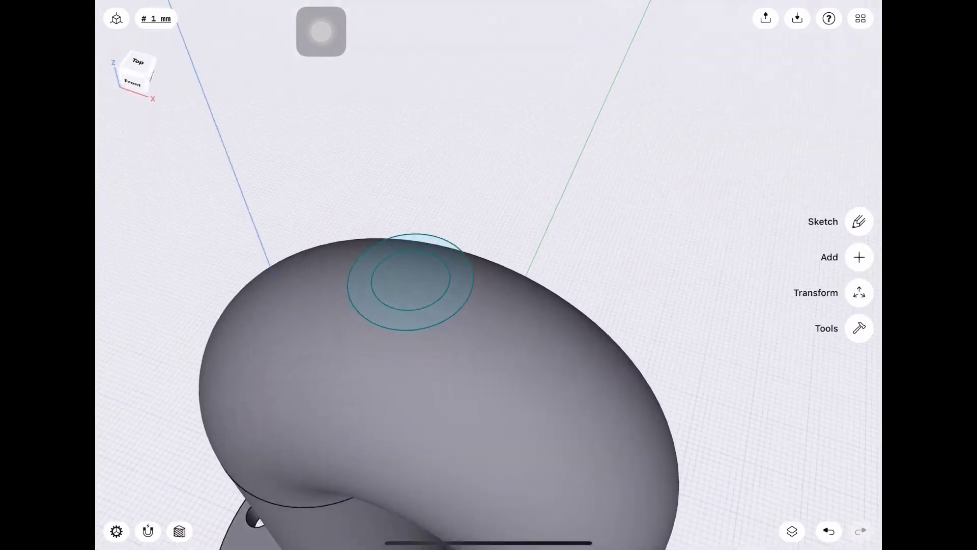
pyautogui.hotkey('ctrl', 'z')
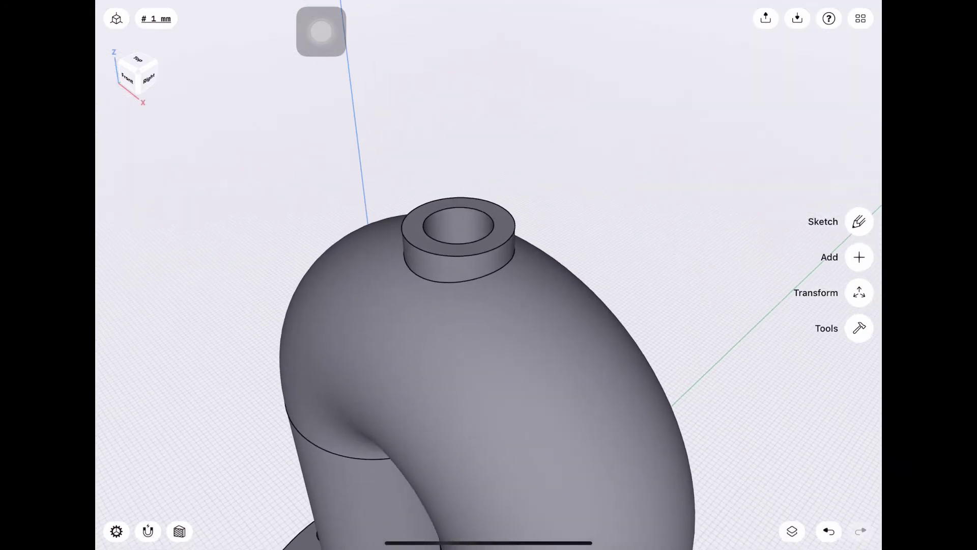
pyautogui.click(448, 284)
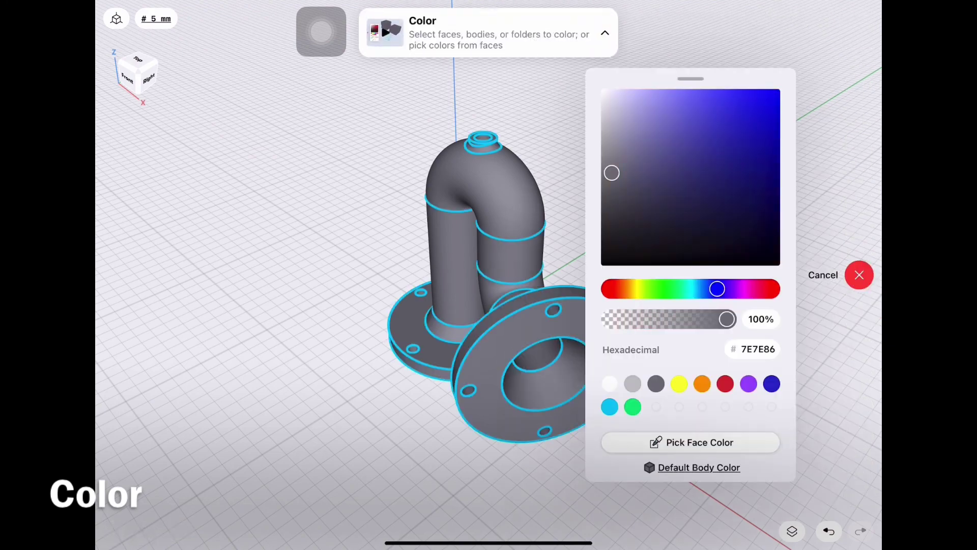
# - Colour the P-trap green (008C35) and toggle Section View on and off to check inside
pyautogui.click(780, 169)
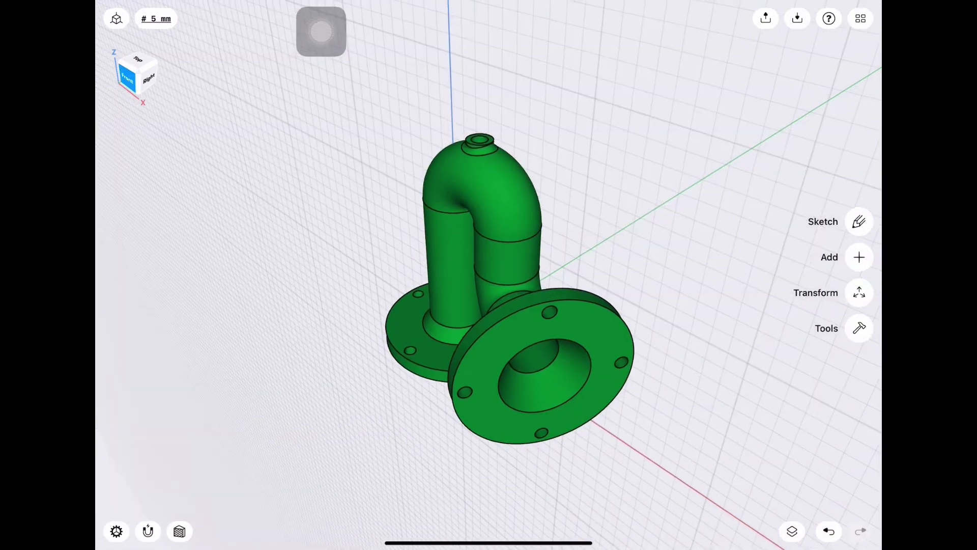
pyautogui.click(179, 532)
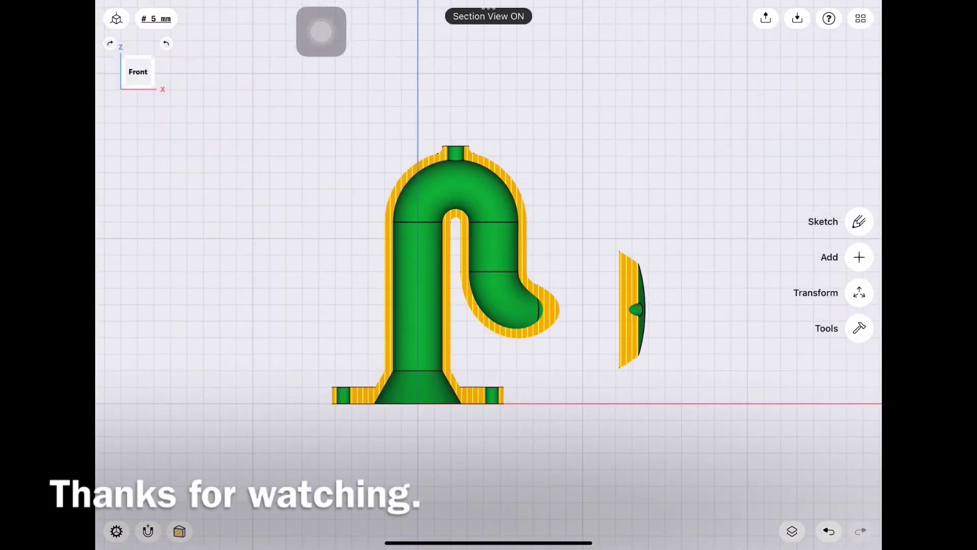
pyautogui.click(180, 531)
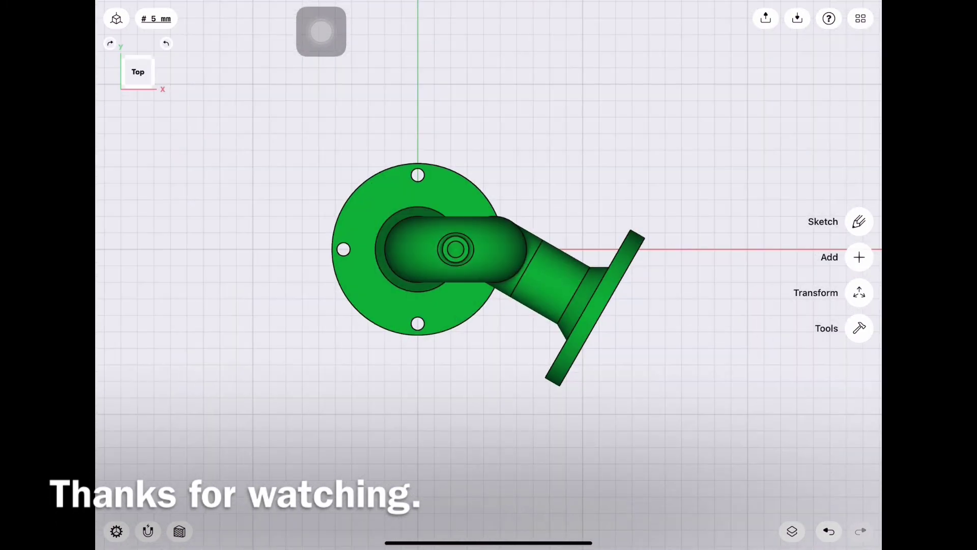